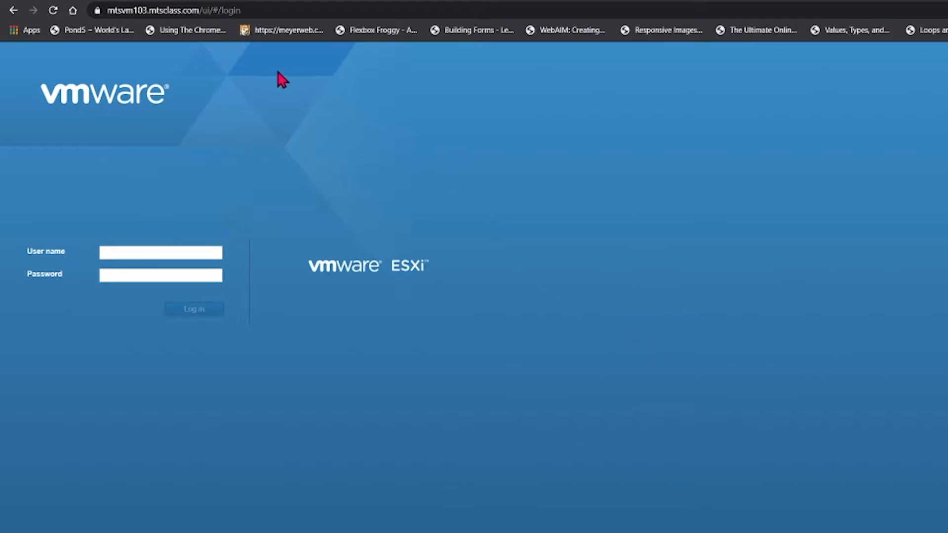
Step: Load the ESXi host address mtsvm103.mtsclass.com in the browser
left_click(271, 15)
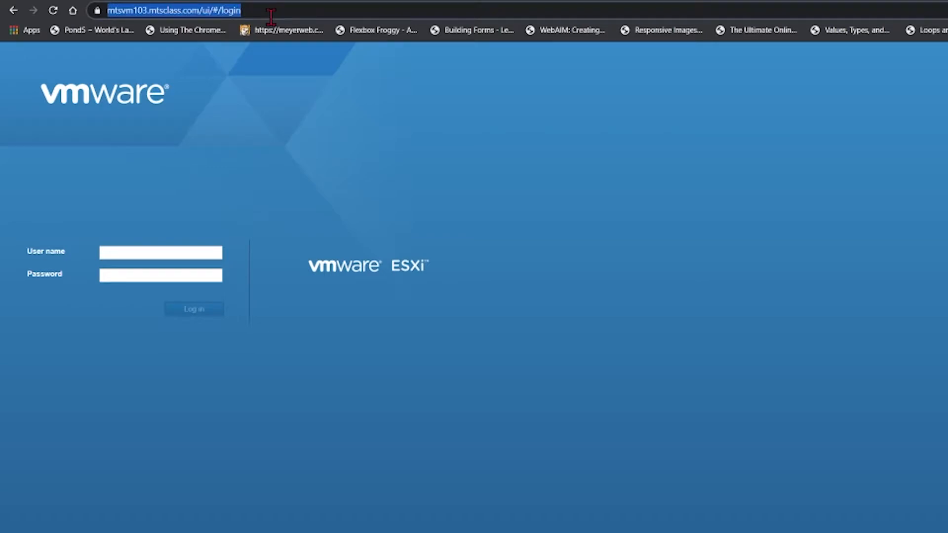
type("mtsvm")
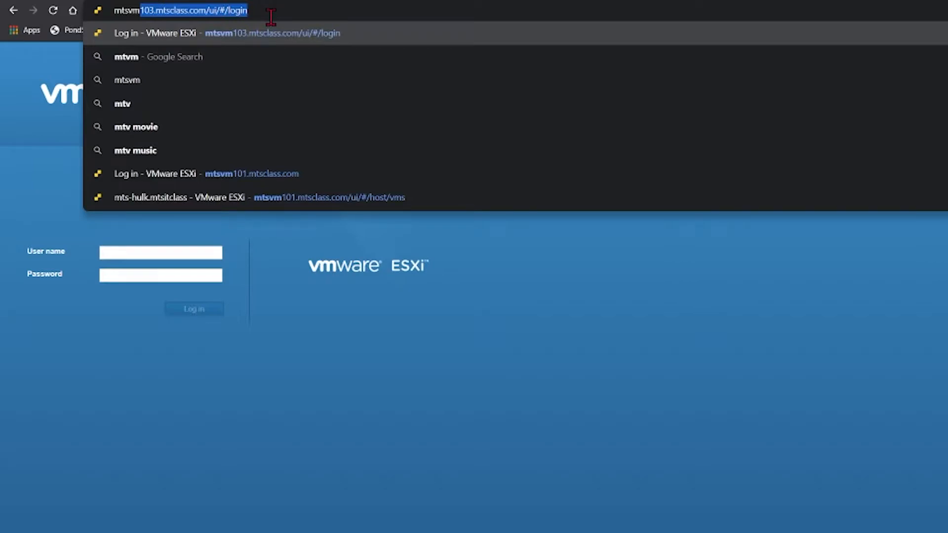
type("10")
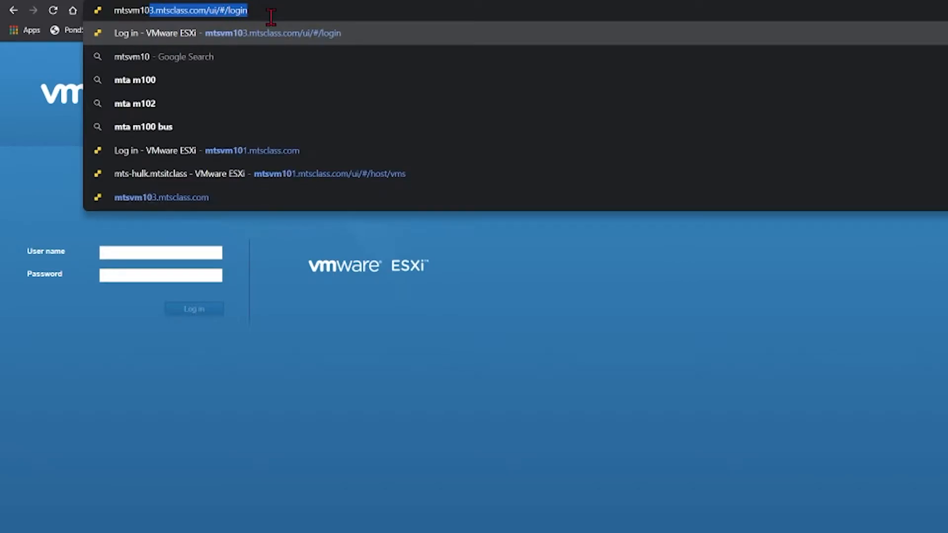
type("3.mtsclass.com")
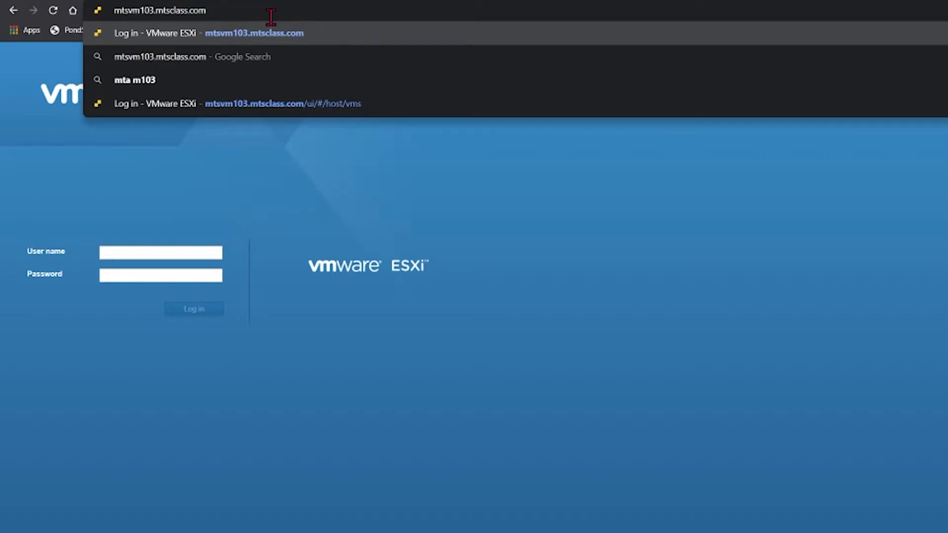
key("Return")
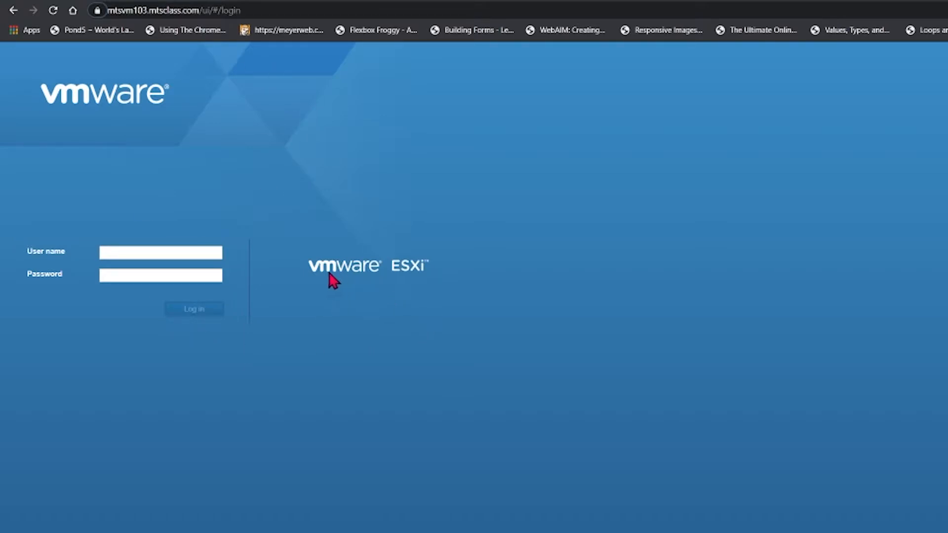
Step: Log in to the ESXi Host Client with the user name and password
left_click(132, 250)
type("ro")
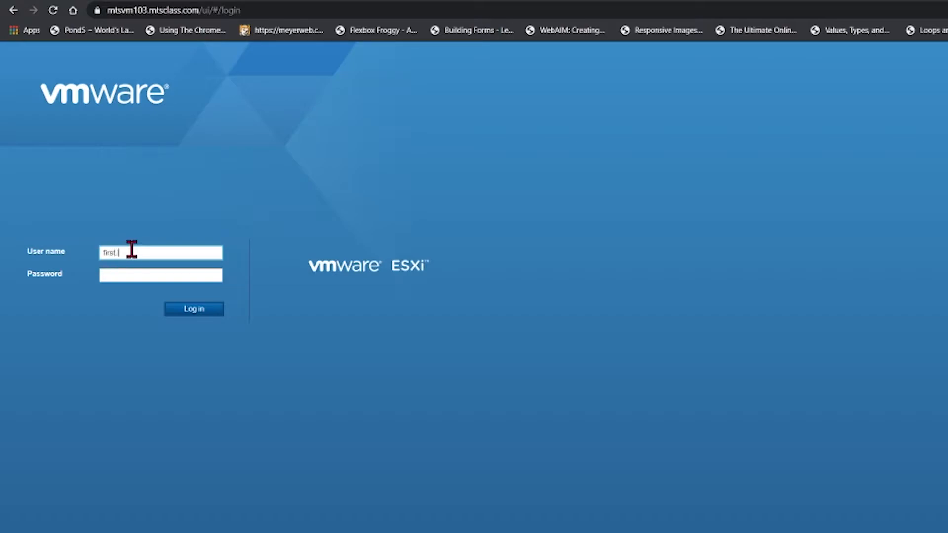
key("Tab")
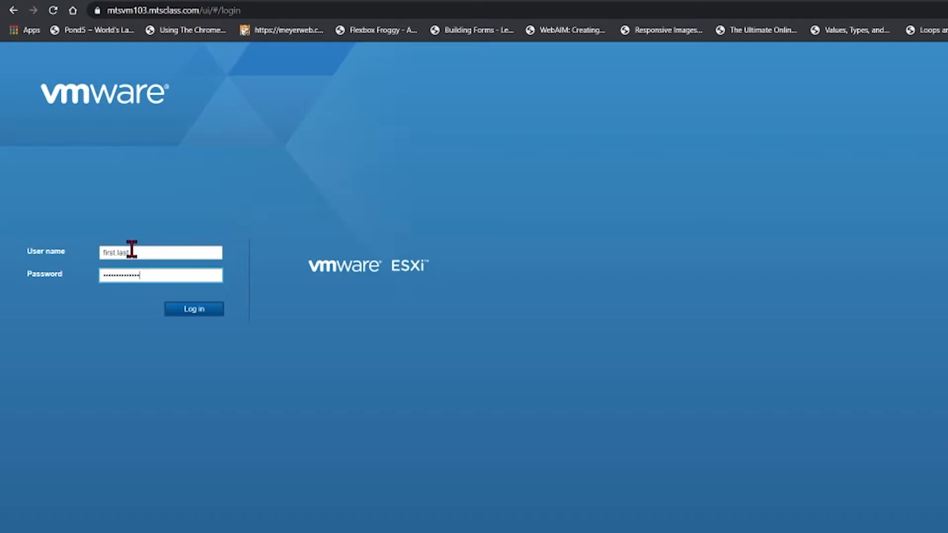
key("Return")
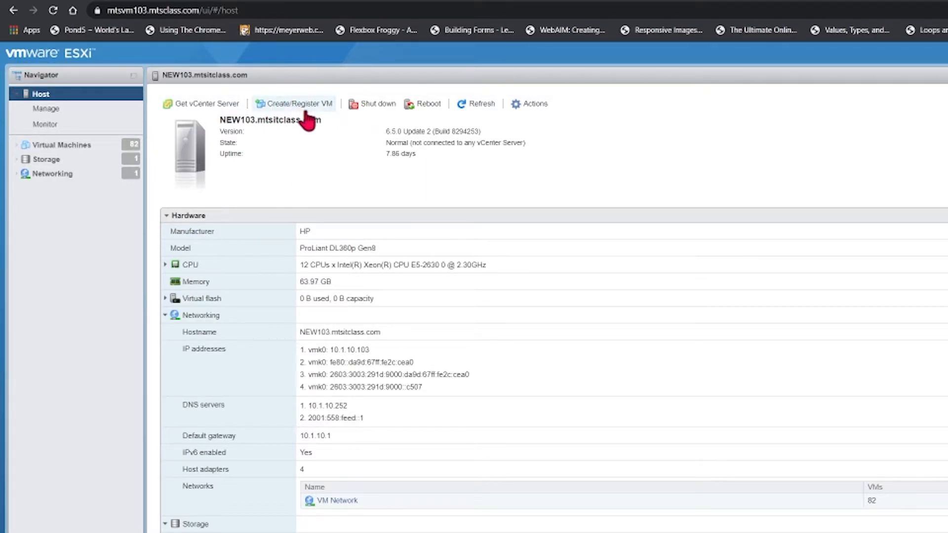
Step: Start a new virtual machine named first.last with guest OS Linux, CentOS 6 (64-bit)
left_click(311, 105)
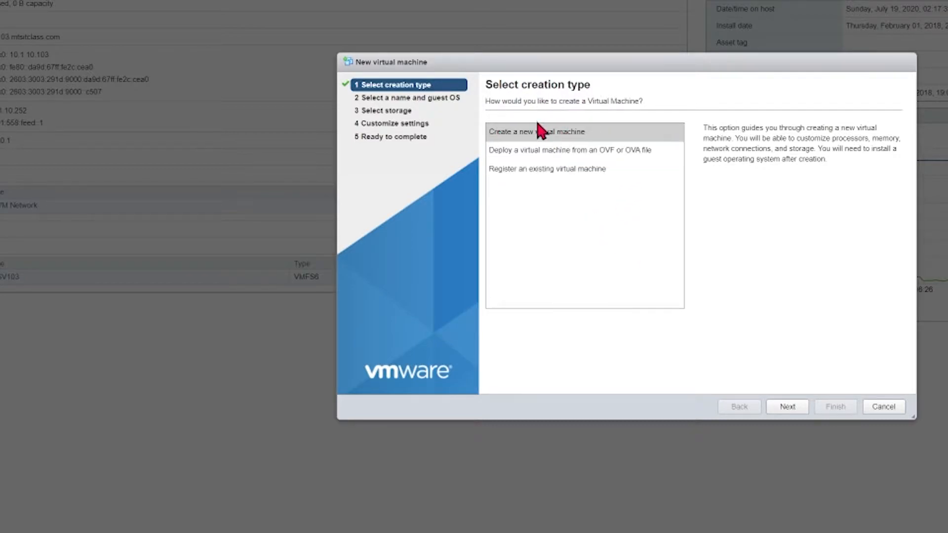
left_click(796, 411)
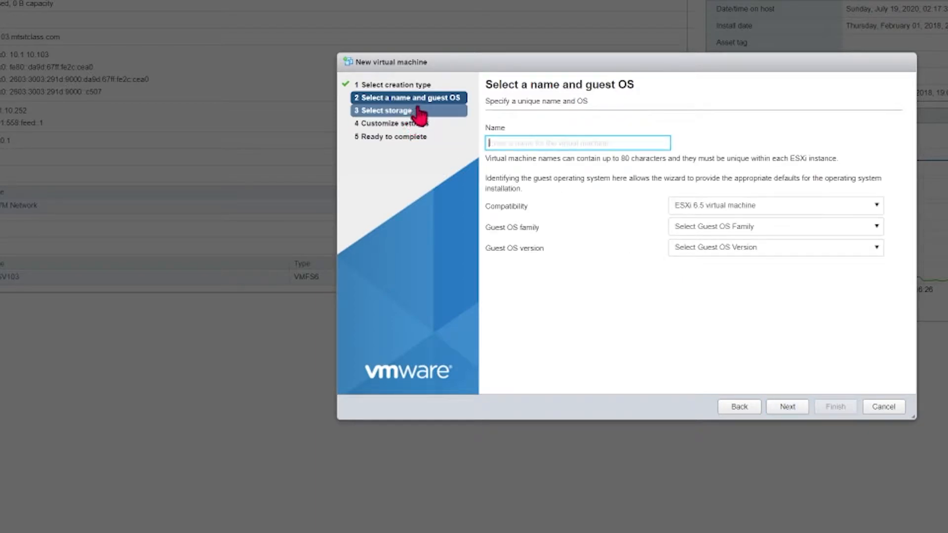
type("first.last")
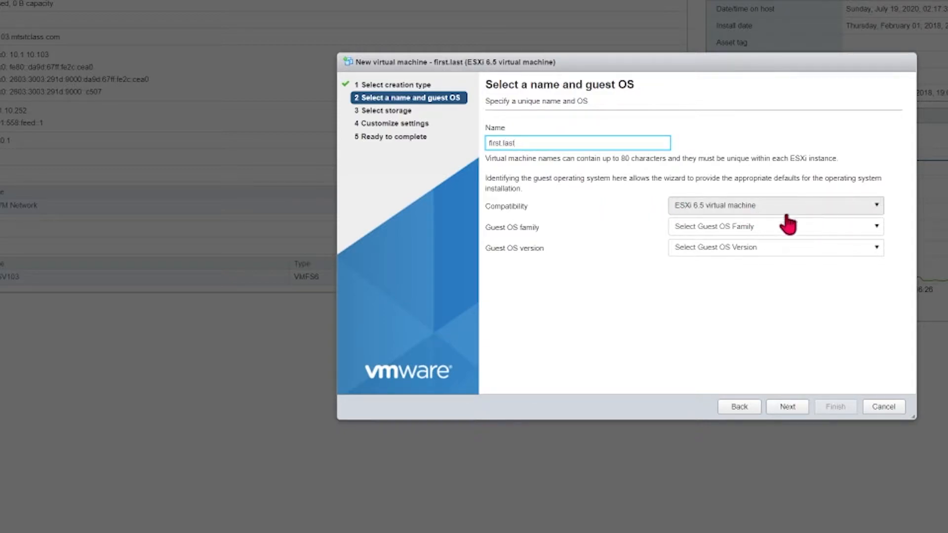
left_click(749, 231)
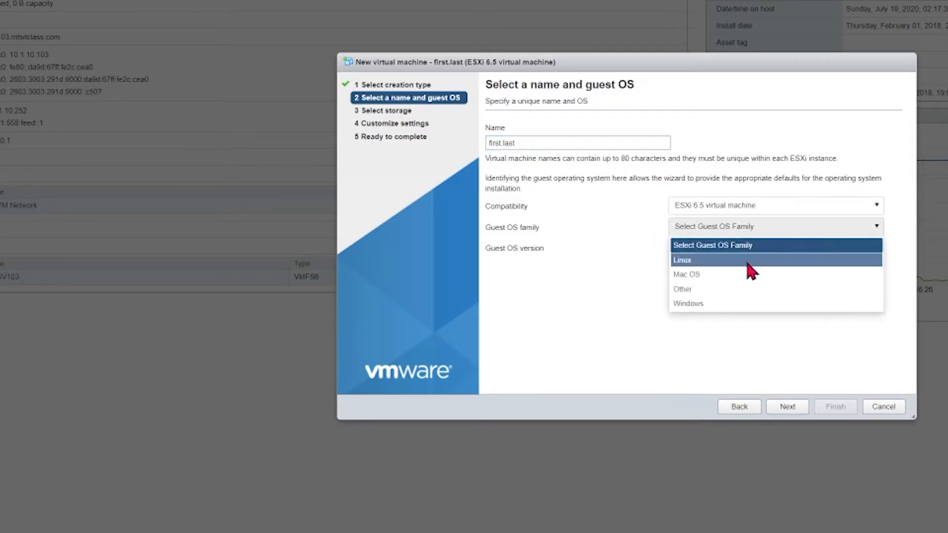
left_click(688, 262)
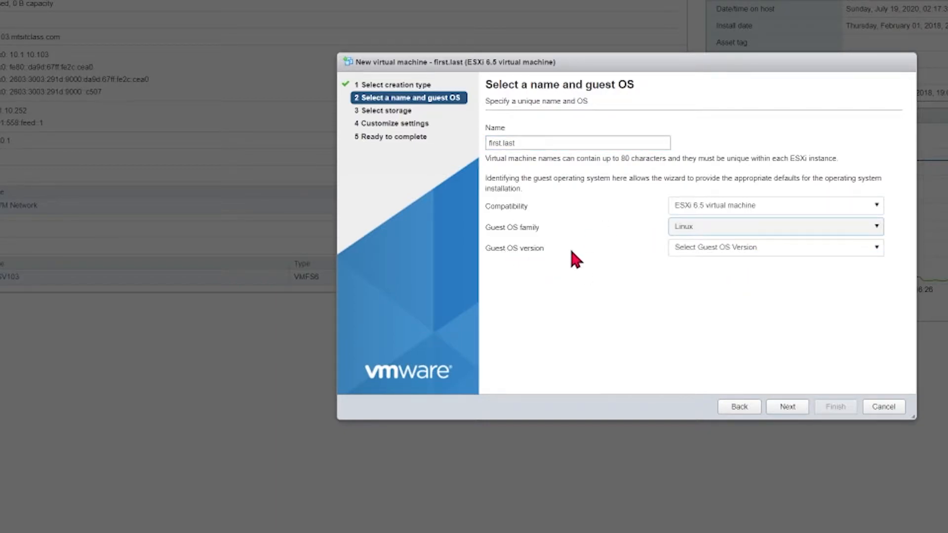
left_click(785, 249)
scroll(770, 306, "down", 5)
scroll(755, 319, "up", 2)
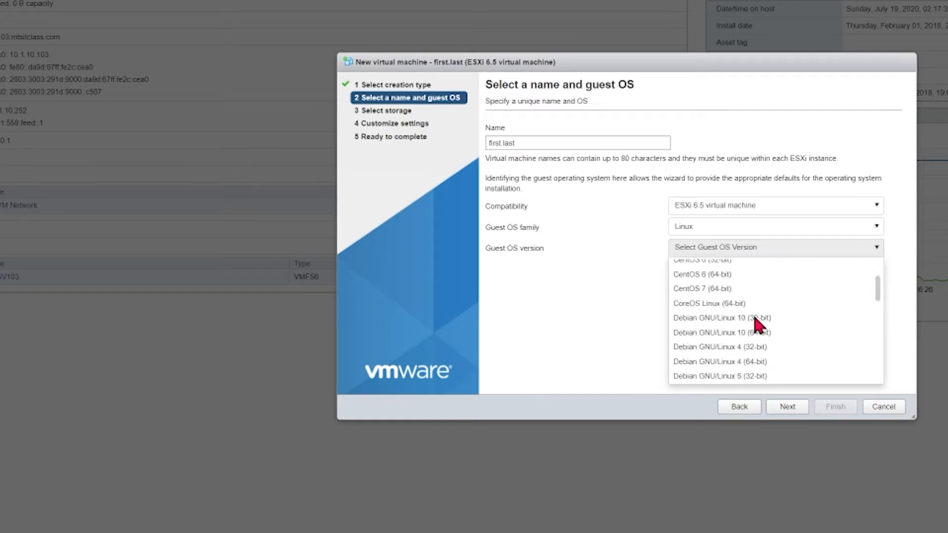
left_click(756, 274)
left_click(784, 409)
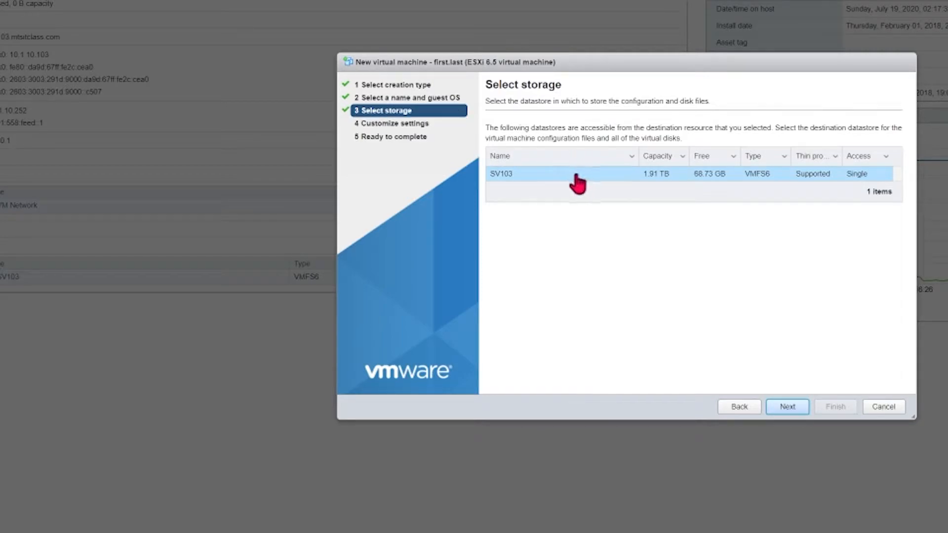
Step: Keep datastore SV103, and set memory to 1024 MB and the hard disk to 12 GB
left_click(786, 407)
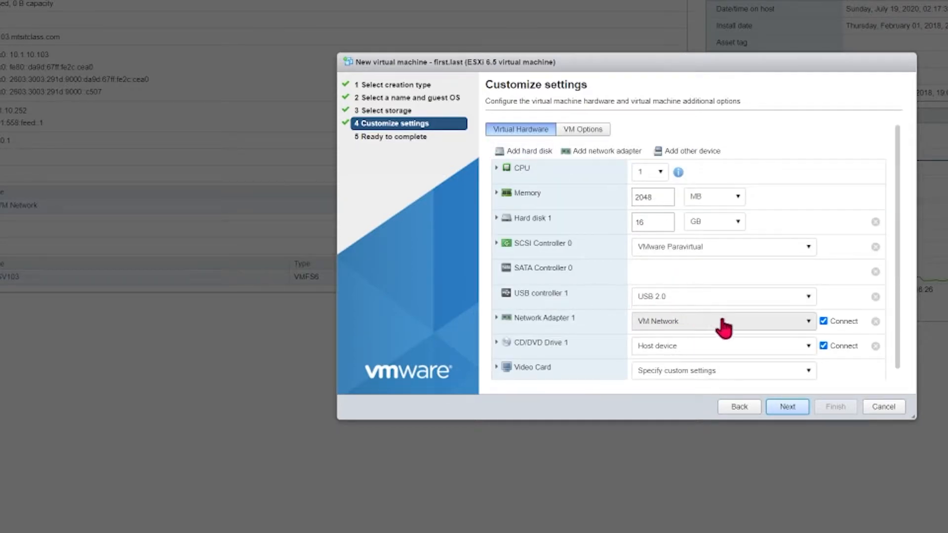
scroll(864, 311, "down", 2)
scroll(865, 312, "up", 2)
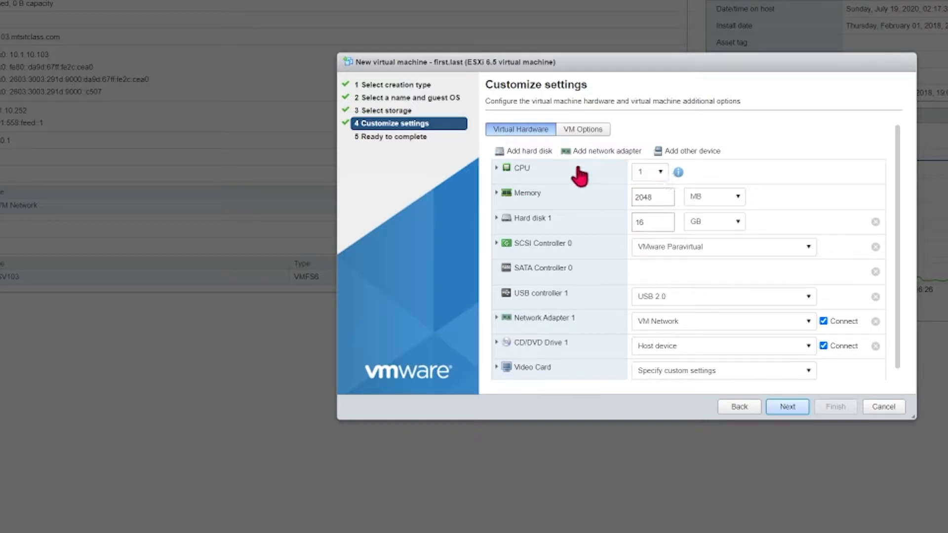
double_click(661, 198)
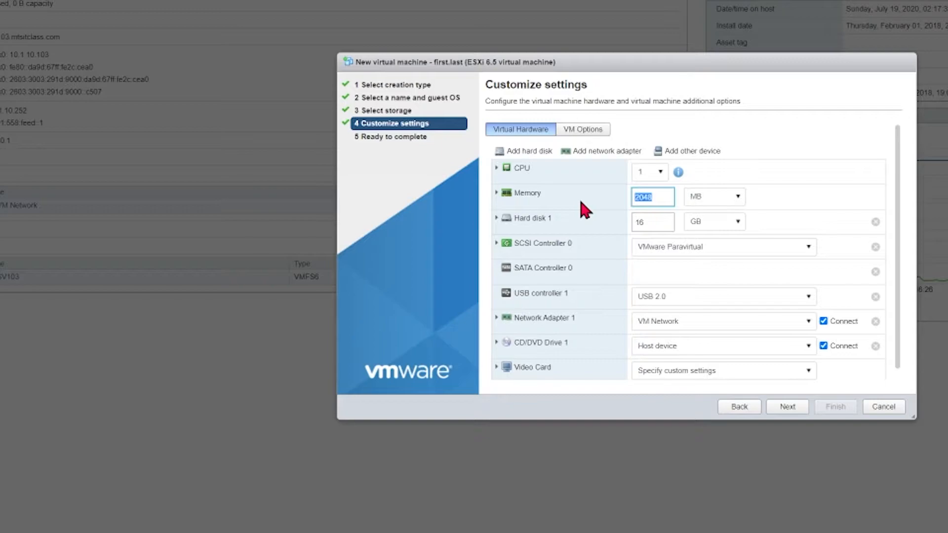
type("1024")
double_click(652, 223)
type("12")
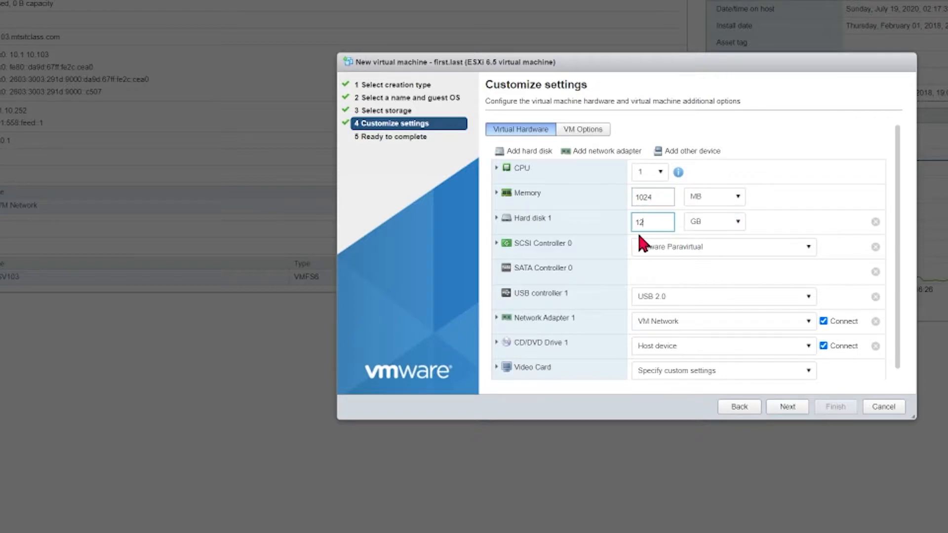
Step: Make the hard disk thin provisioned and set the CD/DVD drive to Datastore ISO file
left_click(497, 218)
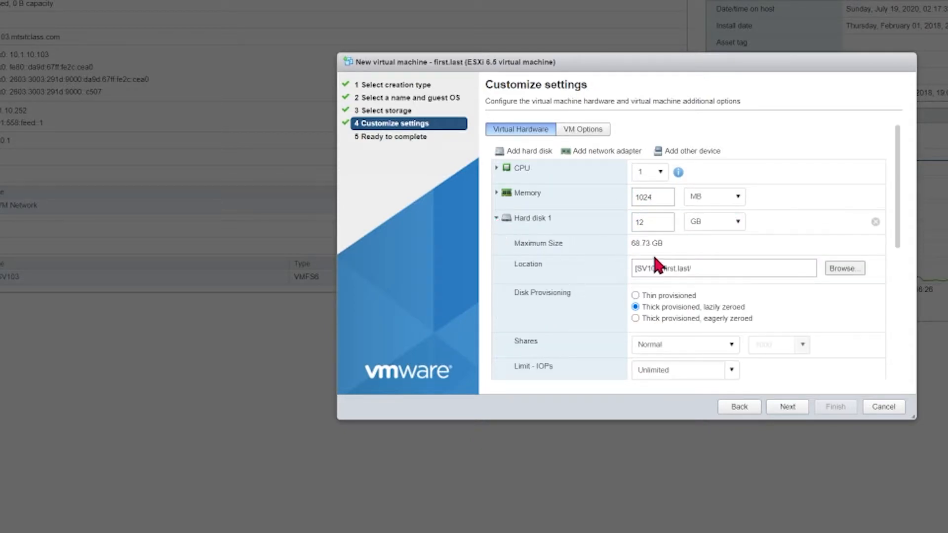
left_click(636, 297)
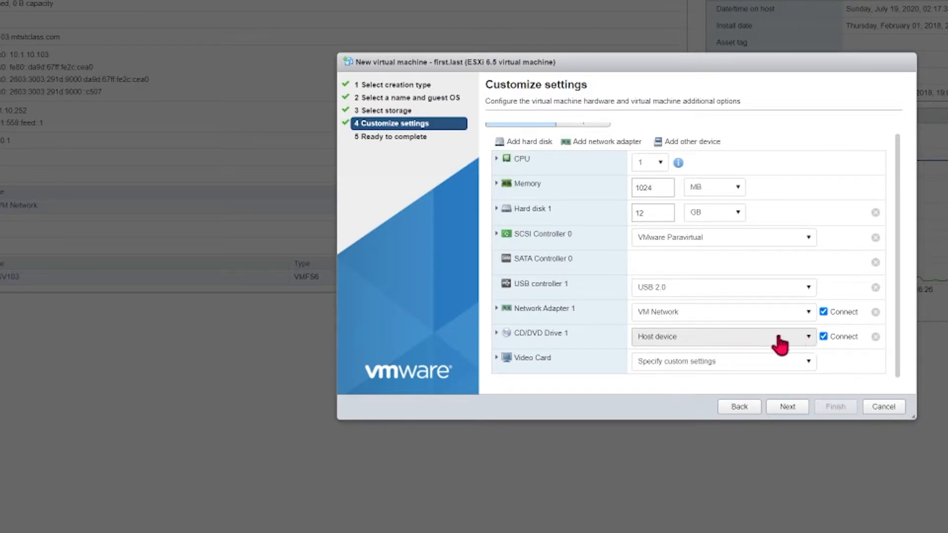
left_click(808, 339)
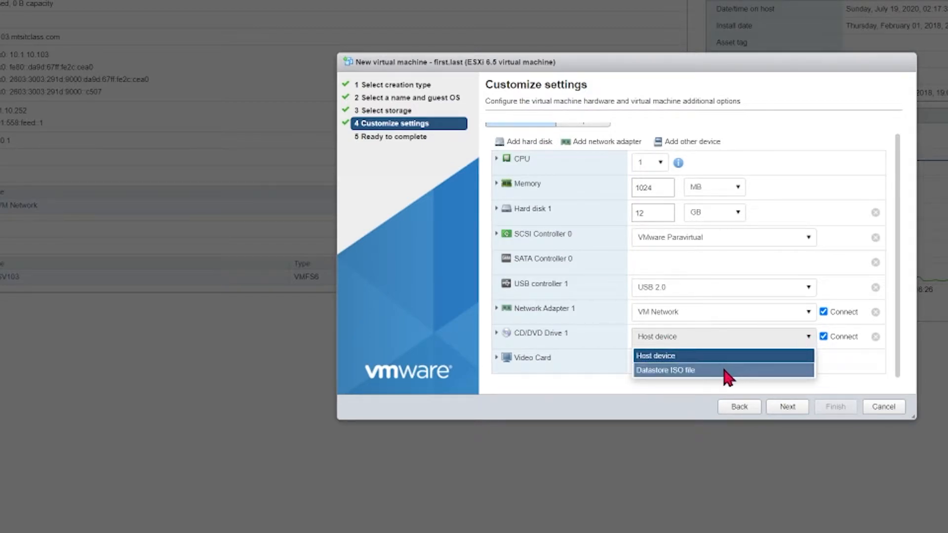
left_click(727, 370)
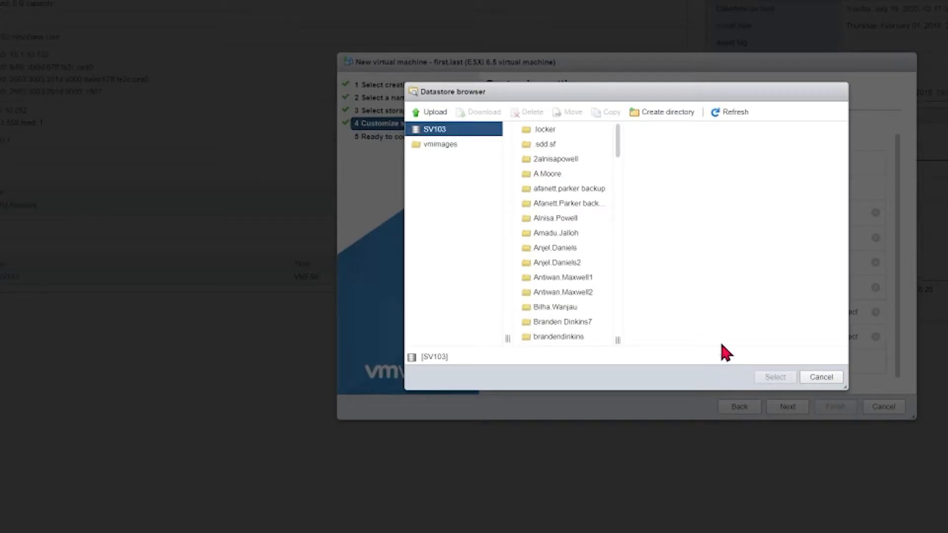
Step: Choose CentOS-6.10-x86_64-bin-DVD1.iso from the SV103 ISO folder as the CD/DVD image
left_click(595, 174)
left_click_drag(618, 145, 615, 227)
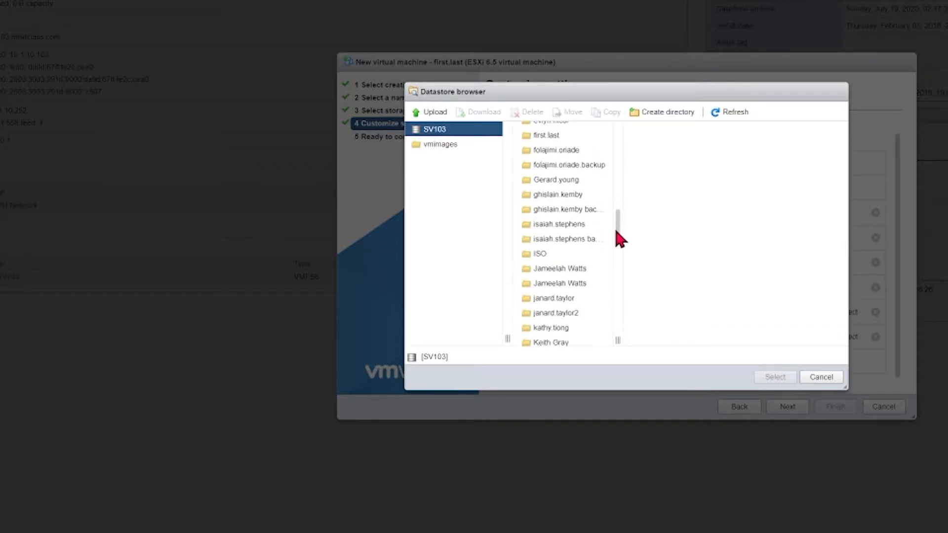
left_click(568, 253)
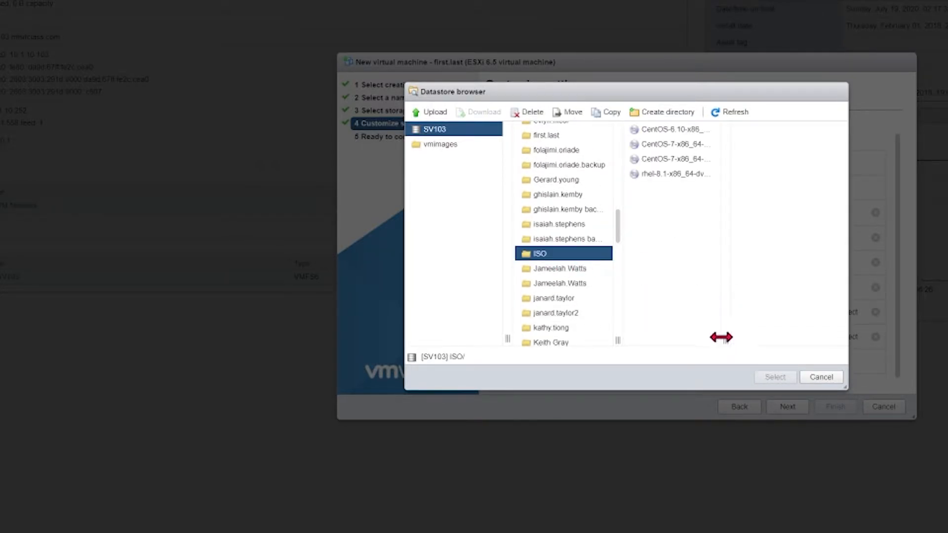
left_click_drag(724, 340, 787, 340)
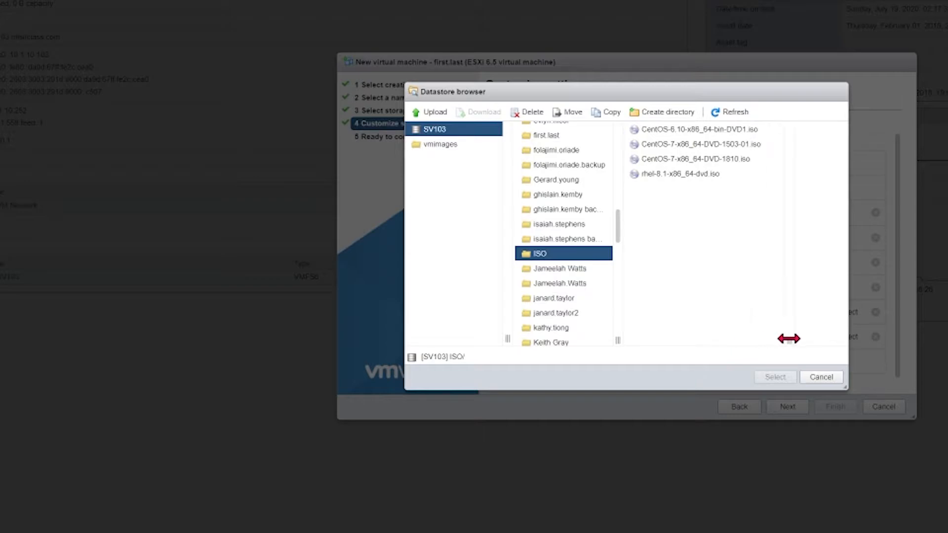
left_click(675, 132)
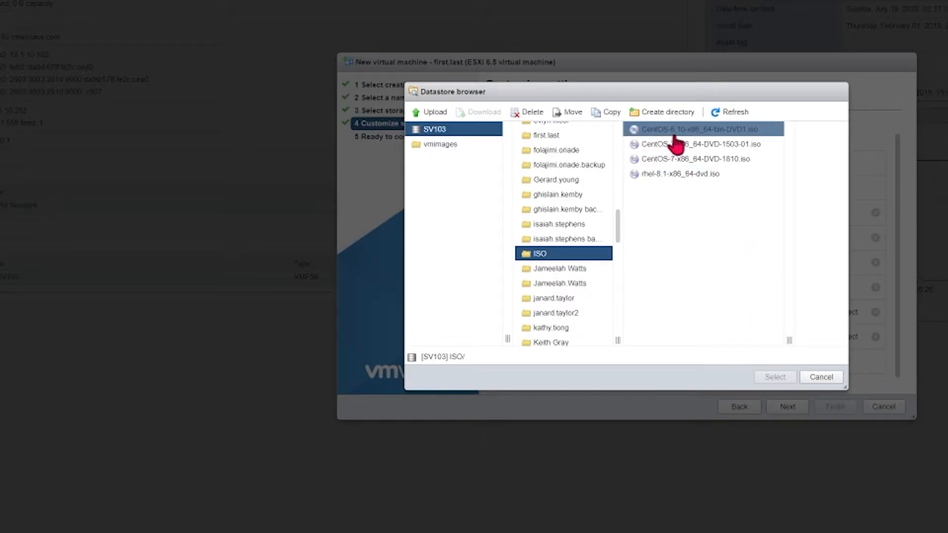
left_click(705, 131)
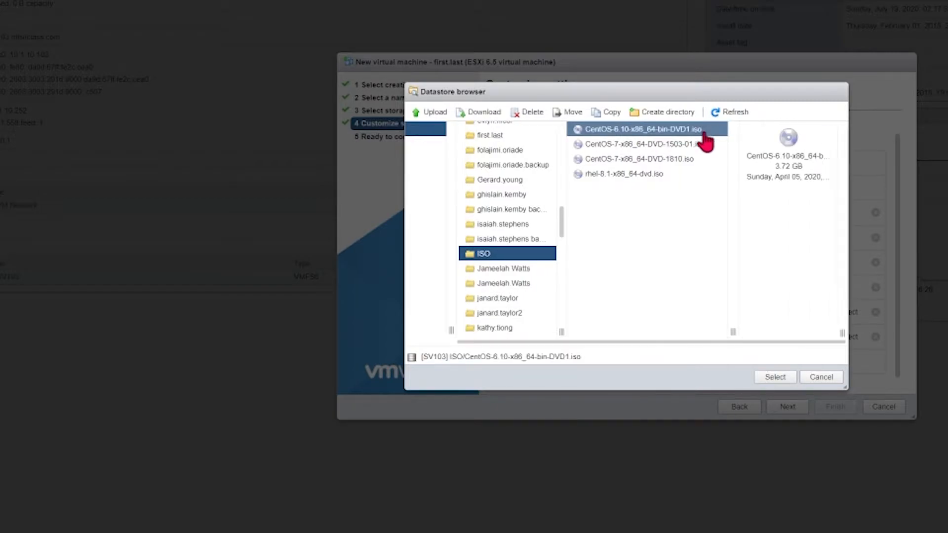
left_click(775, 379)
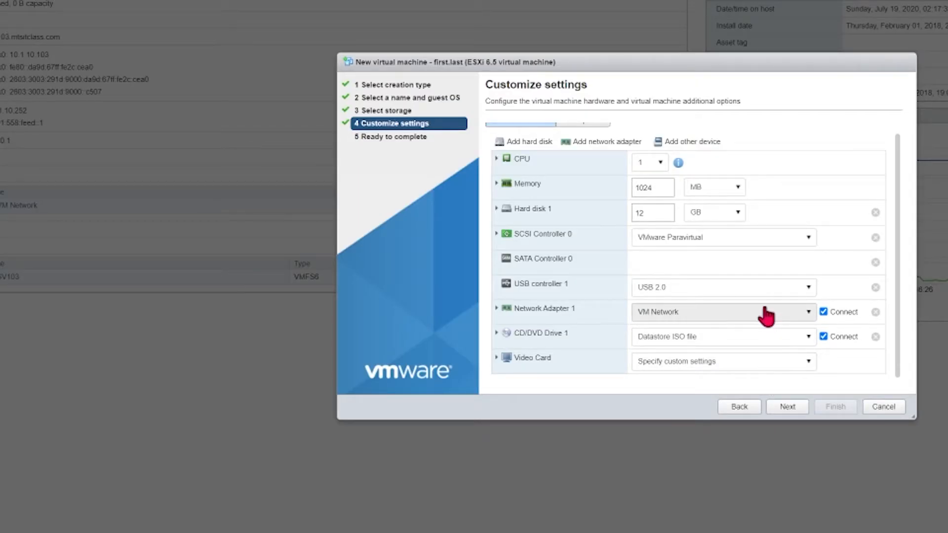
Step: Review the Ready to complete summary and finish creating the first.last VM
left_click(788, 407)
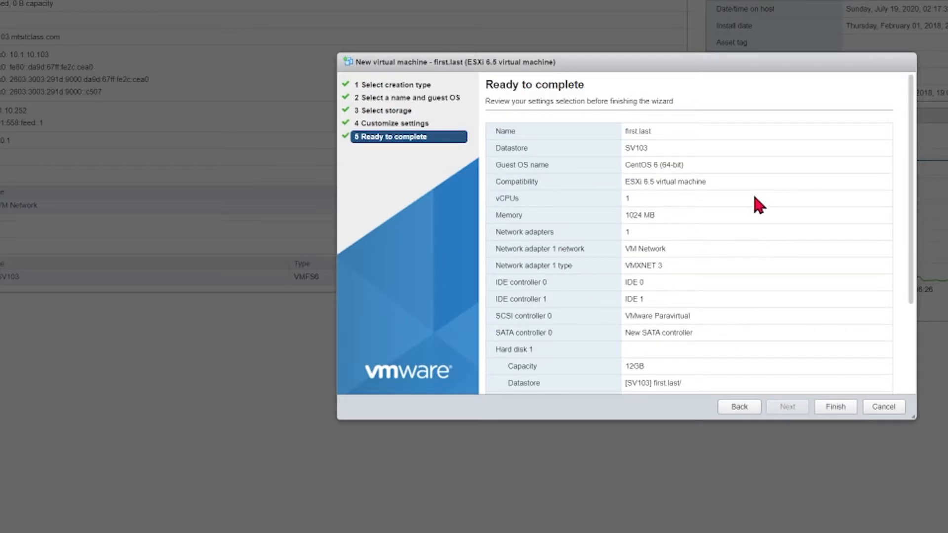
scroll(754, 197, "down", 3)
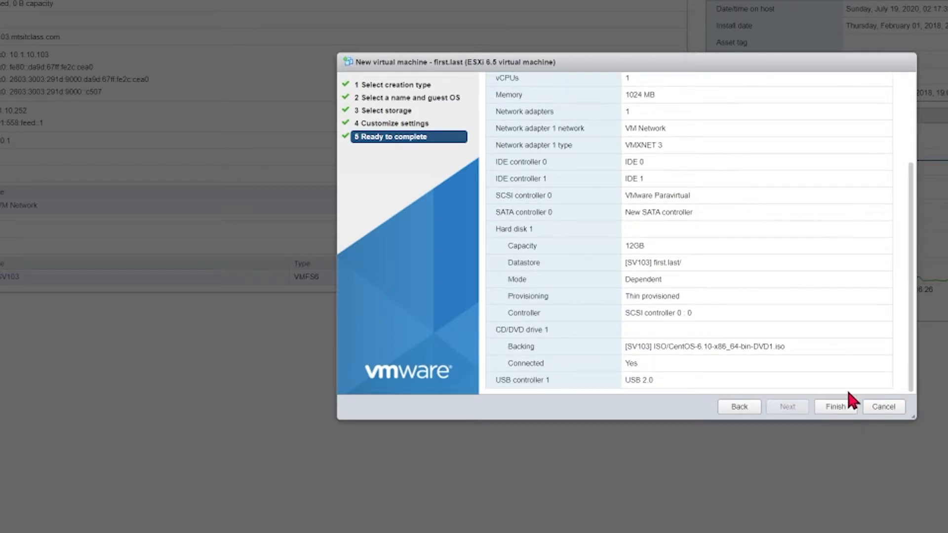
left_click(840, 406)
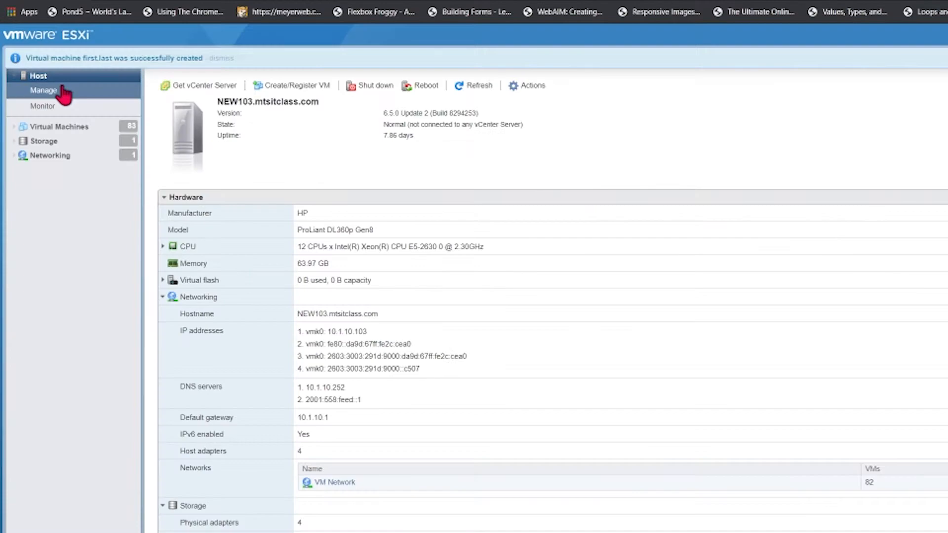
Step: Select first.last in the Virtual Machines list and power it on
left_click(66, 128)
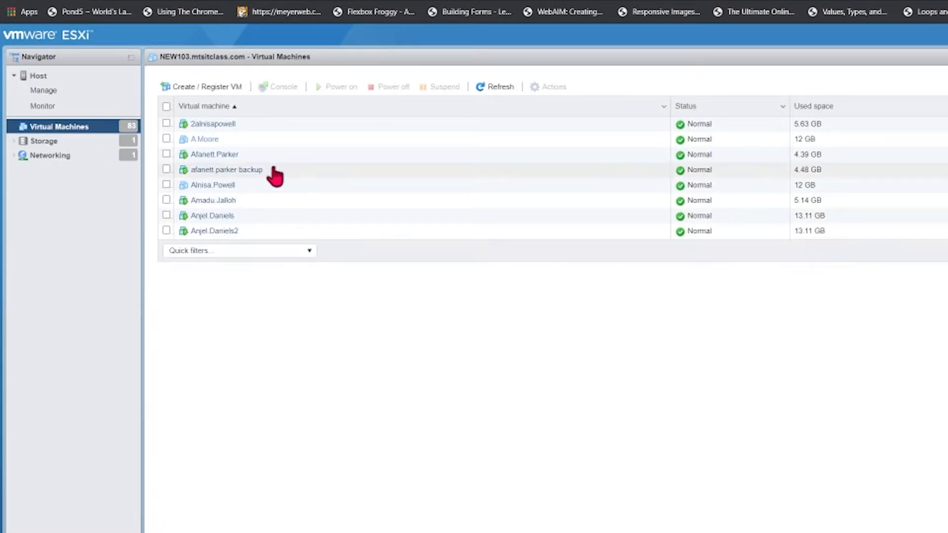
scroll(213, 159, "down", 5)
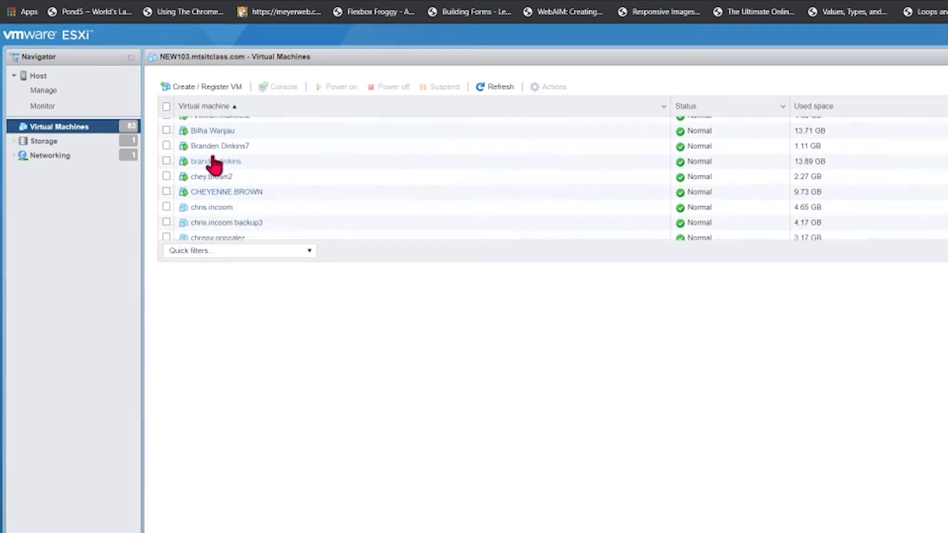
scroll(214, 163, "down", 8)
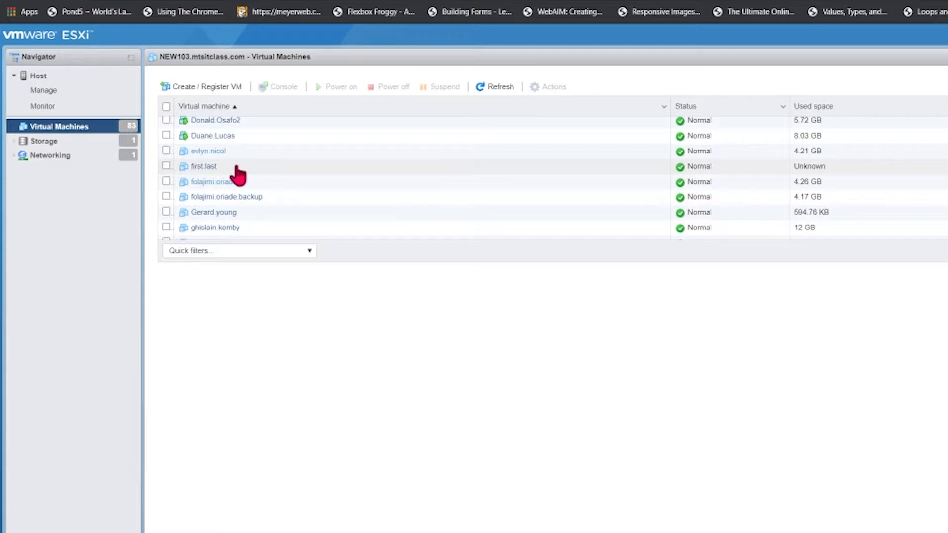
left_click(205, 168)
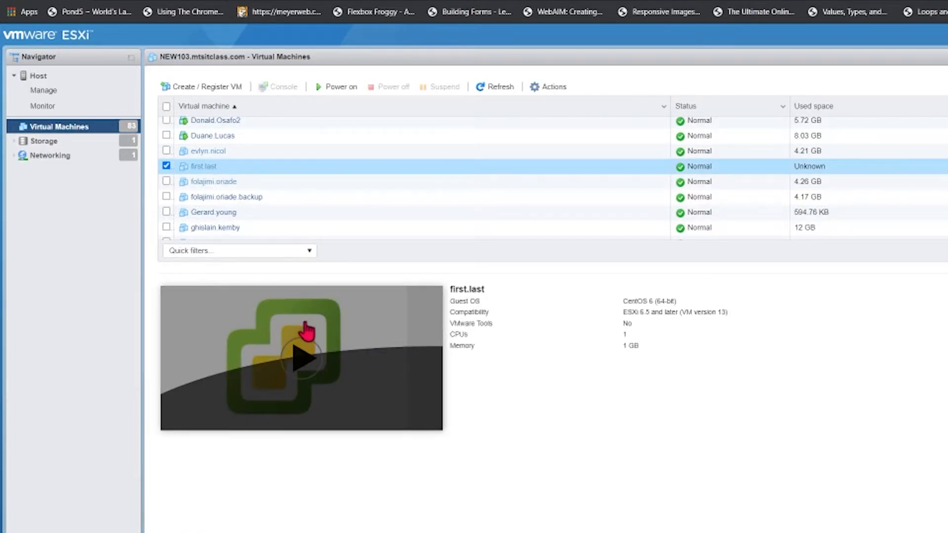
left_click(343, 88)
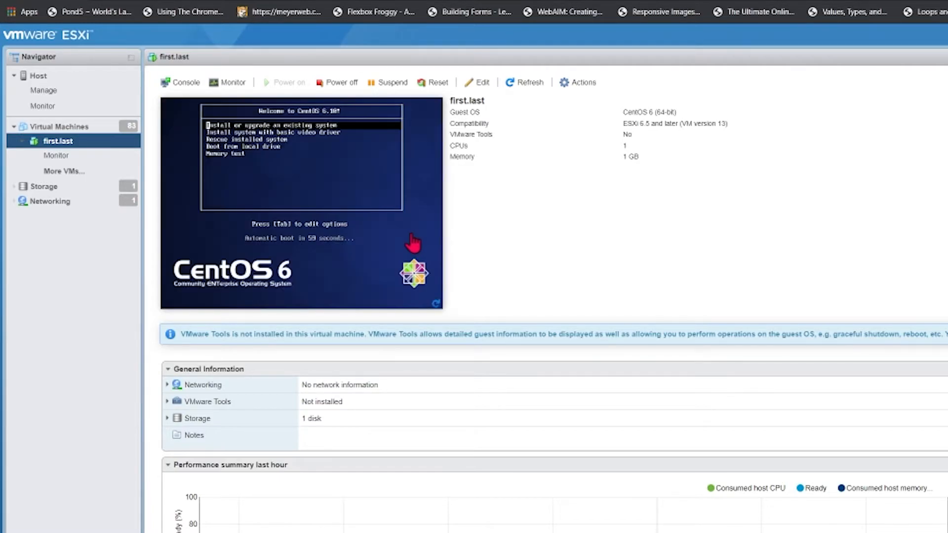
Step: Open first.last's browser console, start Install or upgrade an existing system, and enlarge the console
left_click(185, 82)
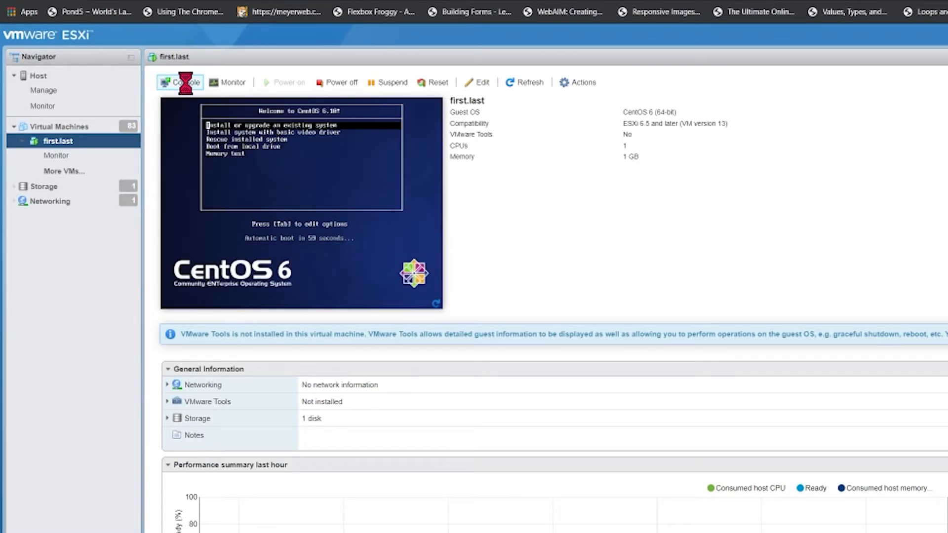
left_click(200, 97)
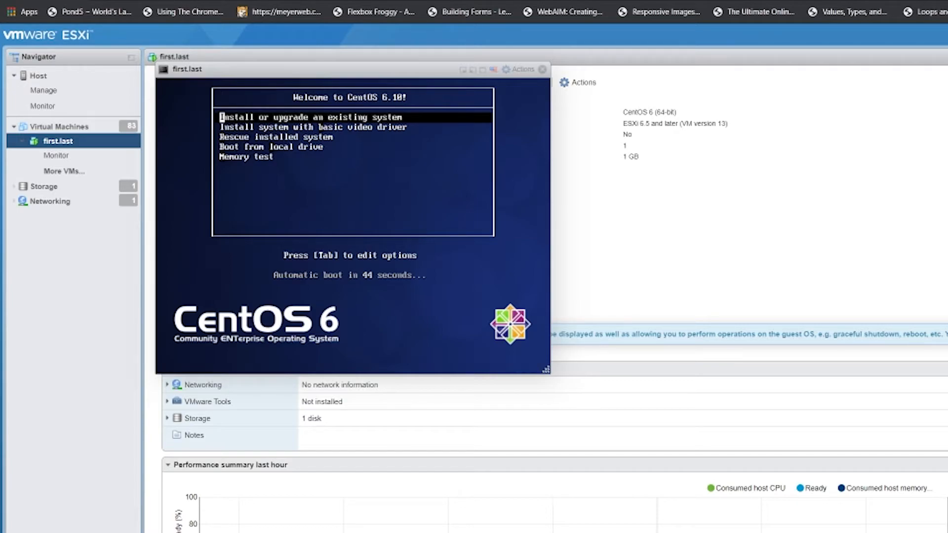
key("Down")
key("Up")
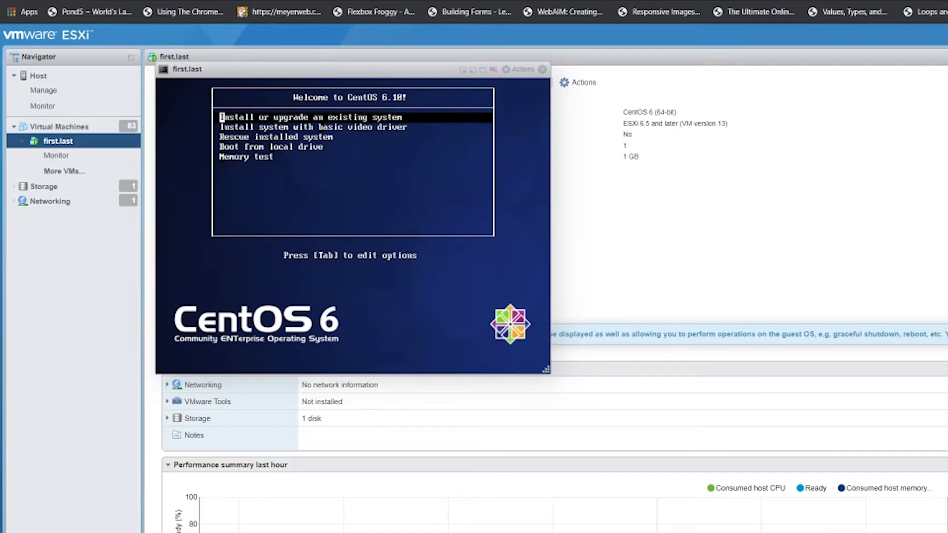
key("Return")
left_click_drag(599, 329, 814, 492)
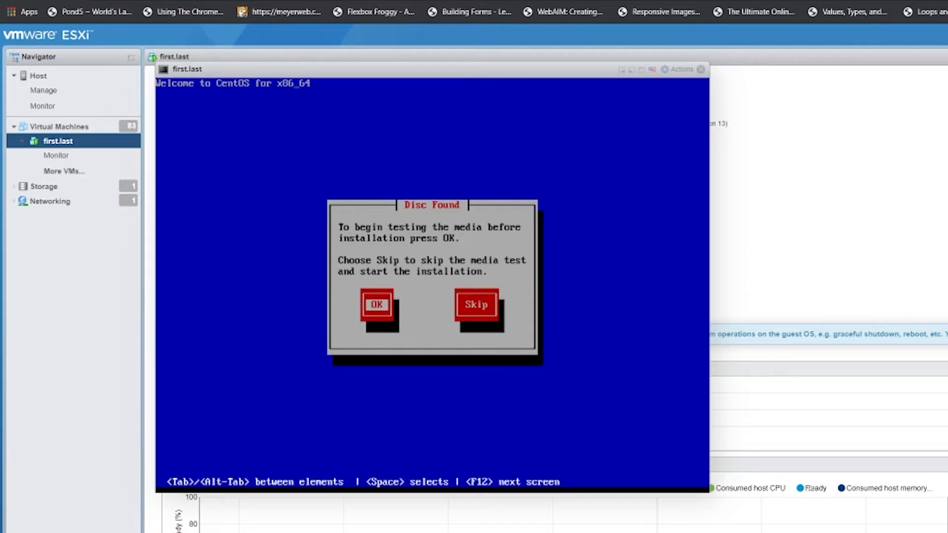
Step: Skip the media test in the Disc Found dialog
key("Tab")
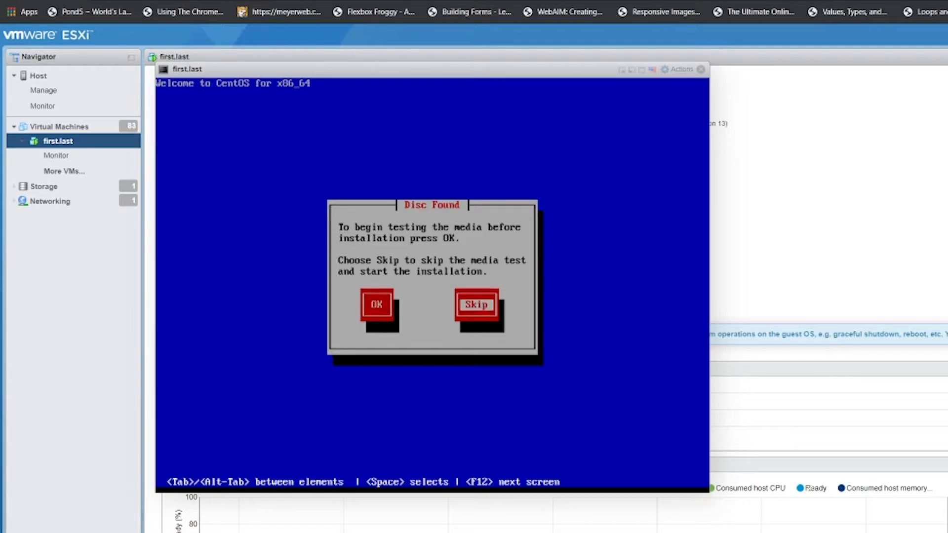
key("Tab")
key("Tab")
key("Tab")
key("Tab")
key("Tab")
key("Tab")
key("Return")
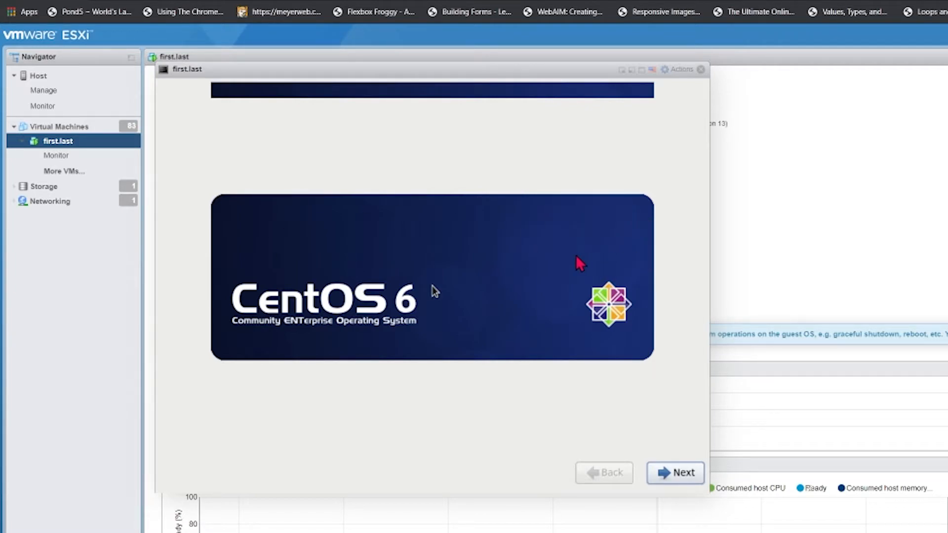
Step: Accept English, U.S. English keyboard and Basic Storage Devices, discarding any data on the disk
left_click(673, 466)
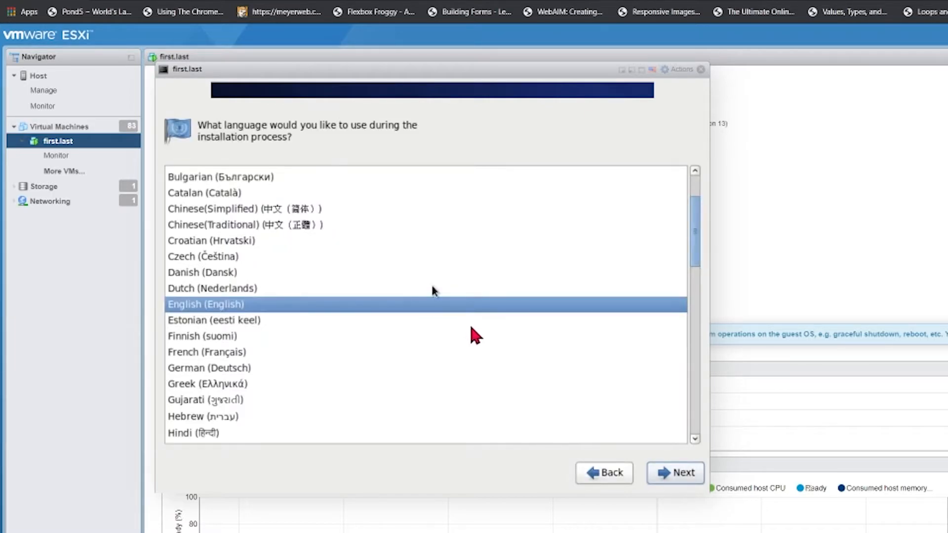
key("Return")
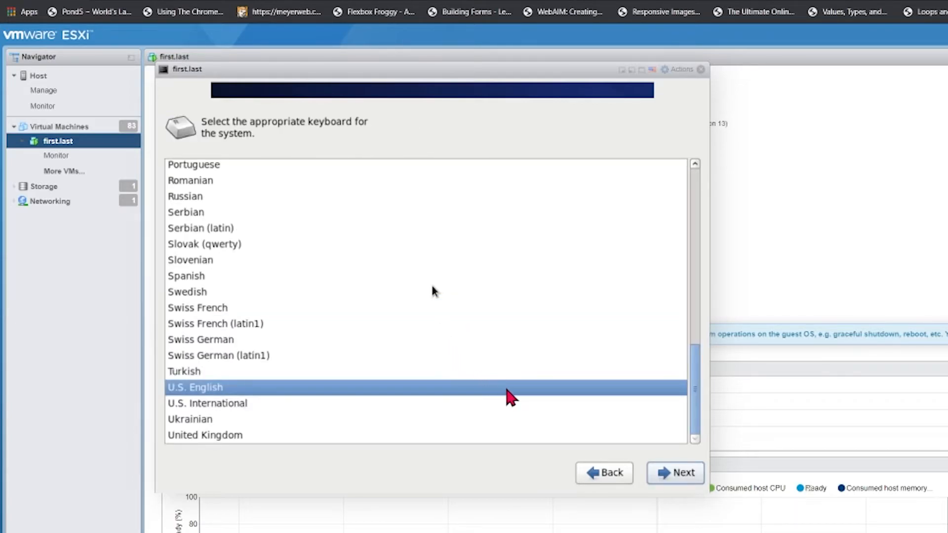
key("Return")
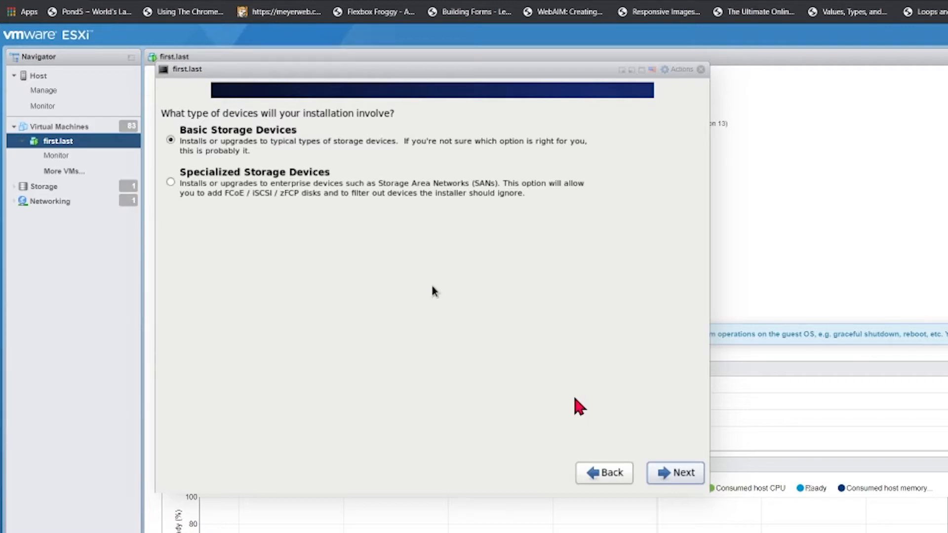
key("Return")
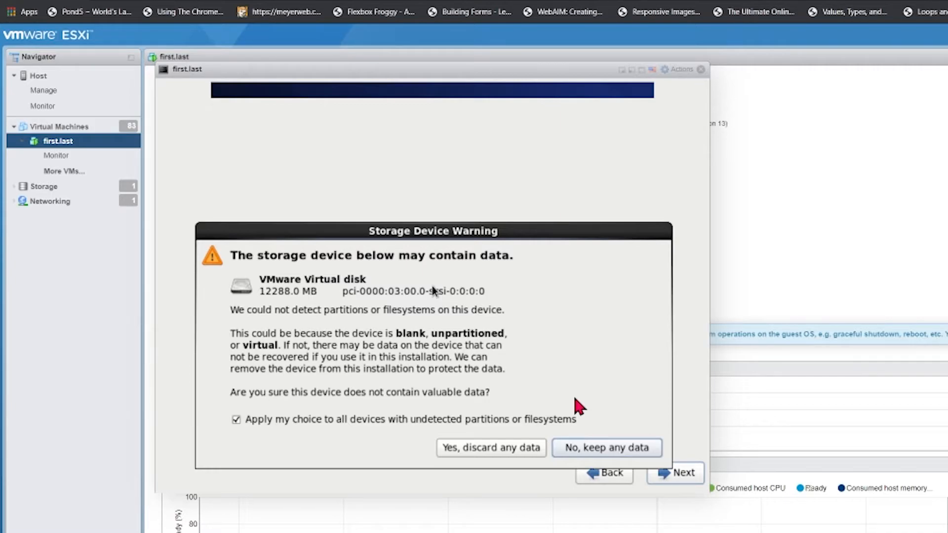
key("Left")
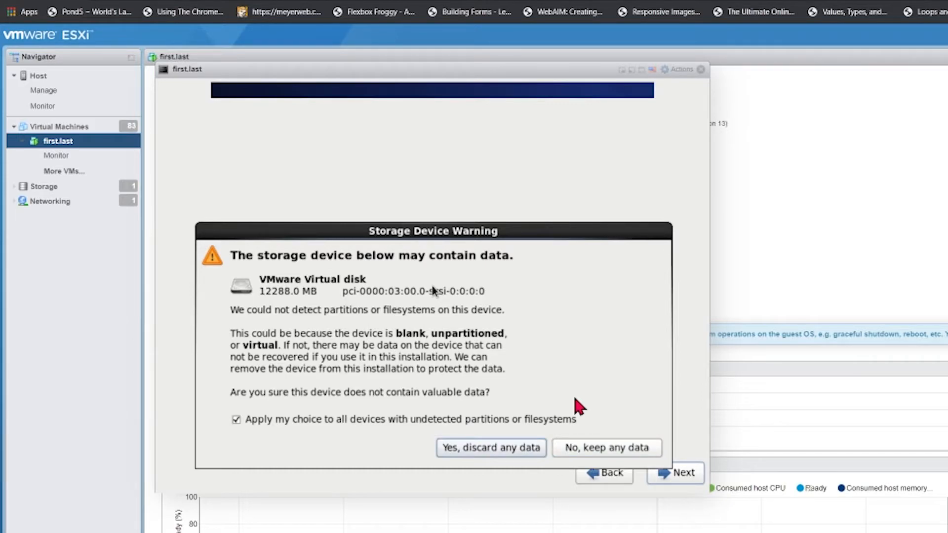
key("Return")
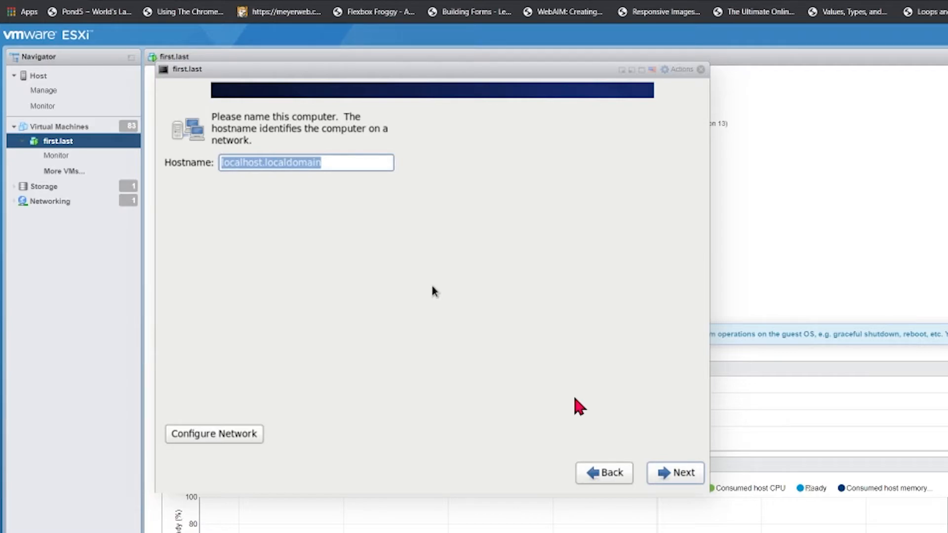
Step: Set the hostname to first.last and open the System eth0 connection for editing
type("firs")
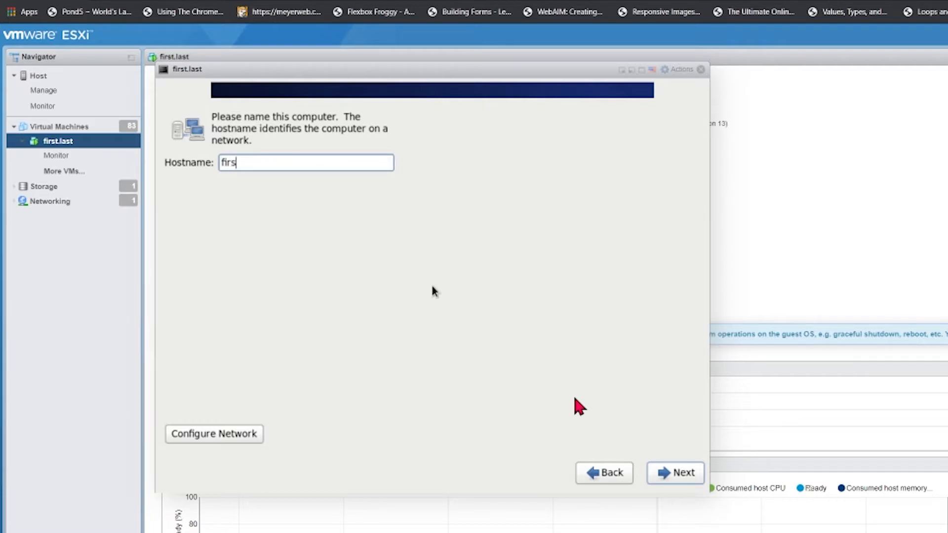
type("t.last")
key("Tab")
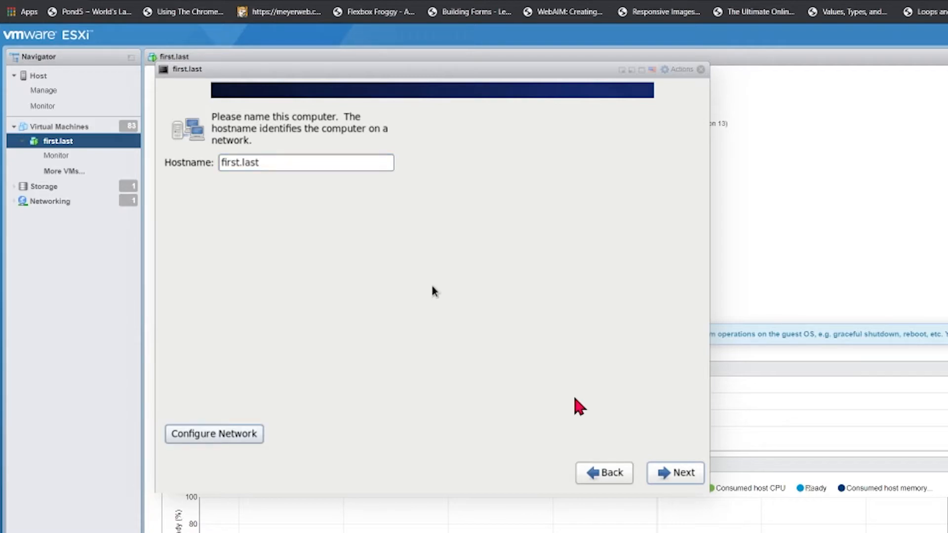
key("Return")
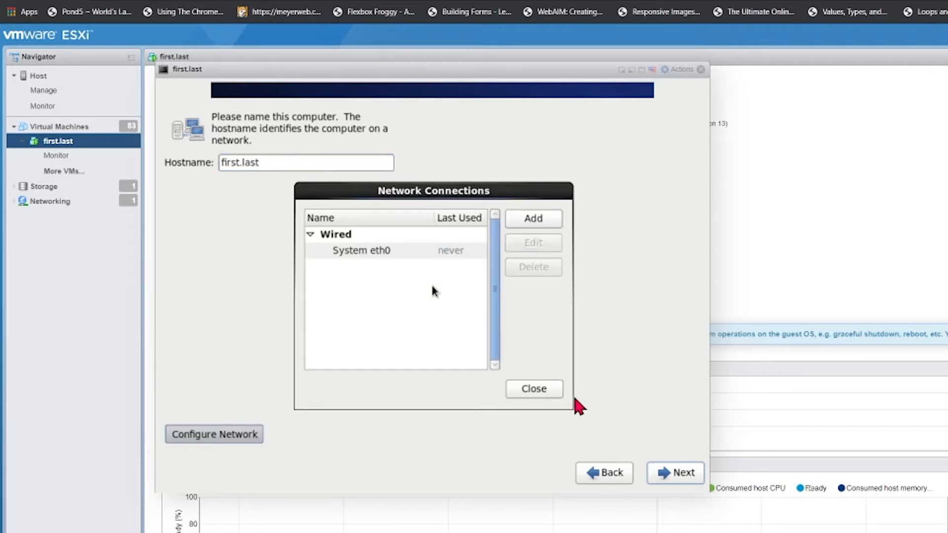
key("Tab")
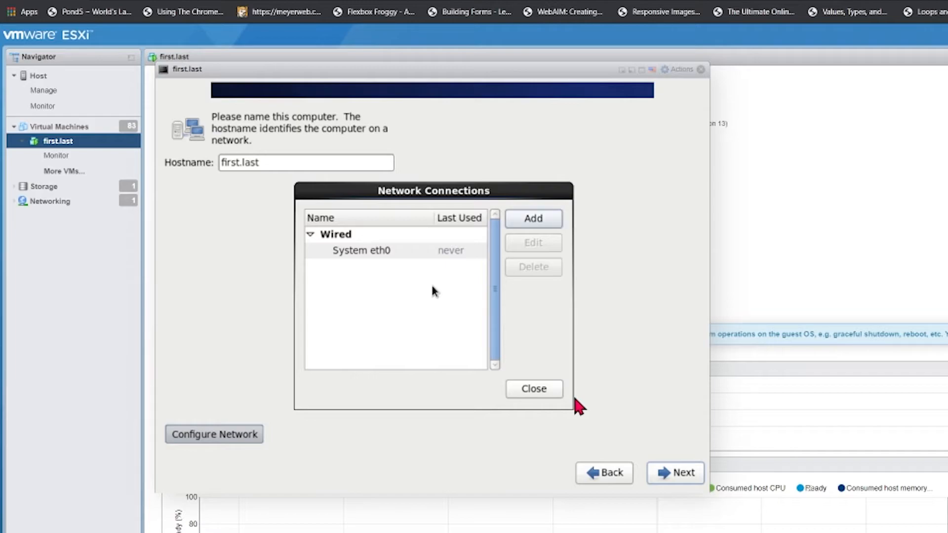
key("Tab")
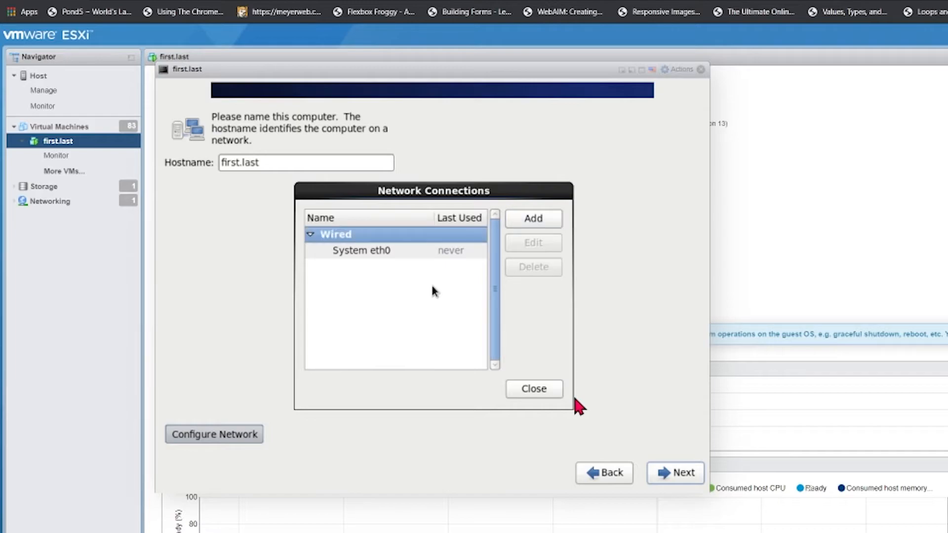
key("Down")
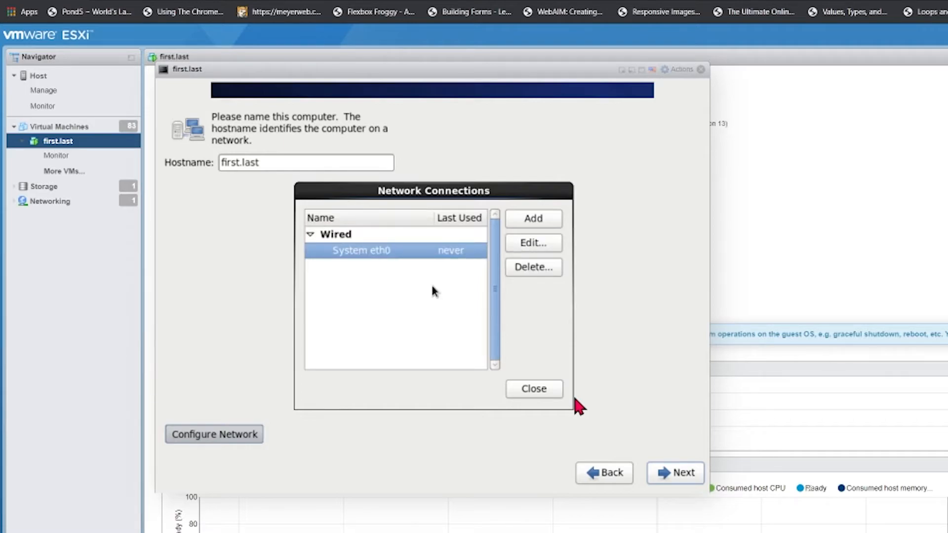
key("Tab")
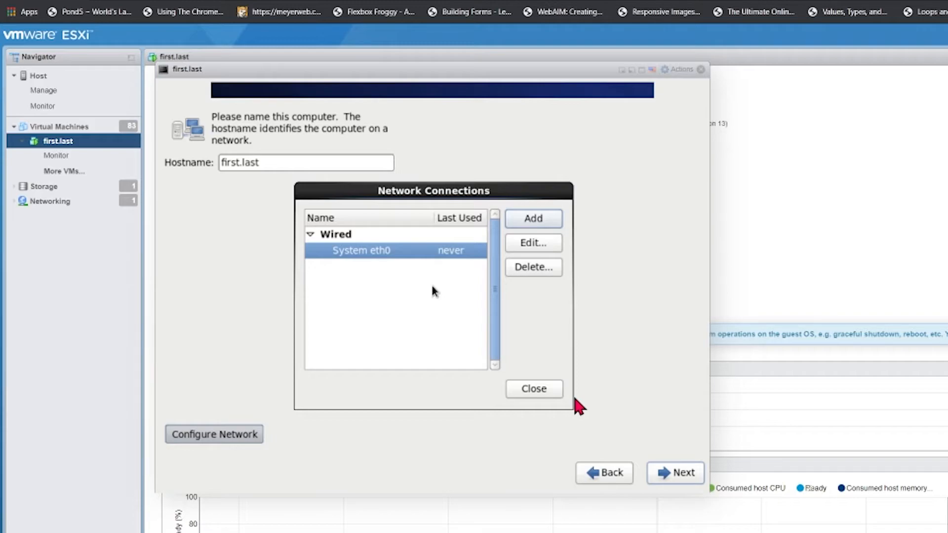
key("Tab")
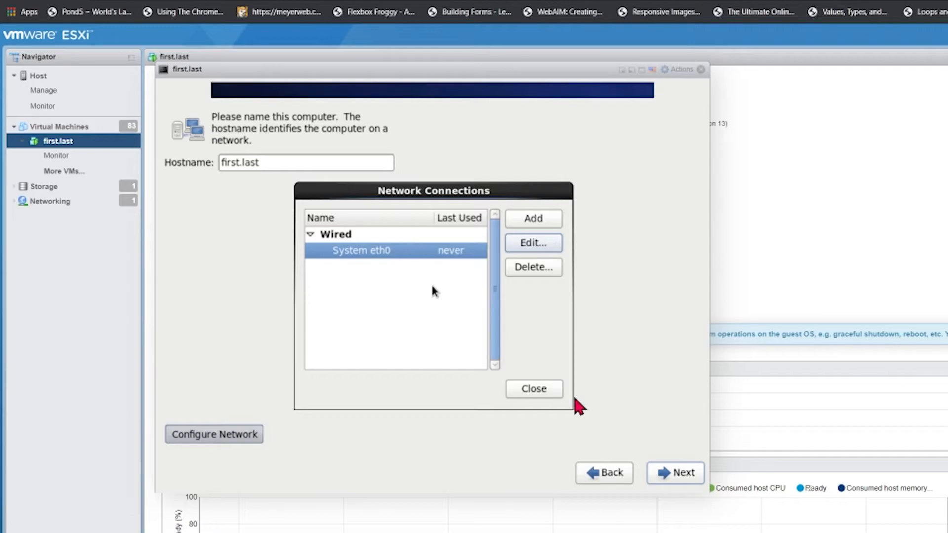
key("Return")
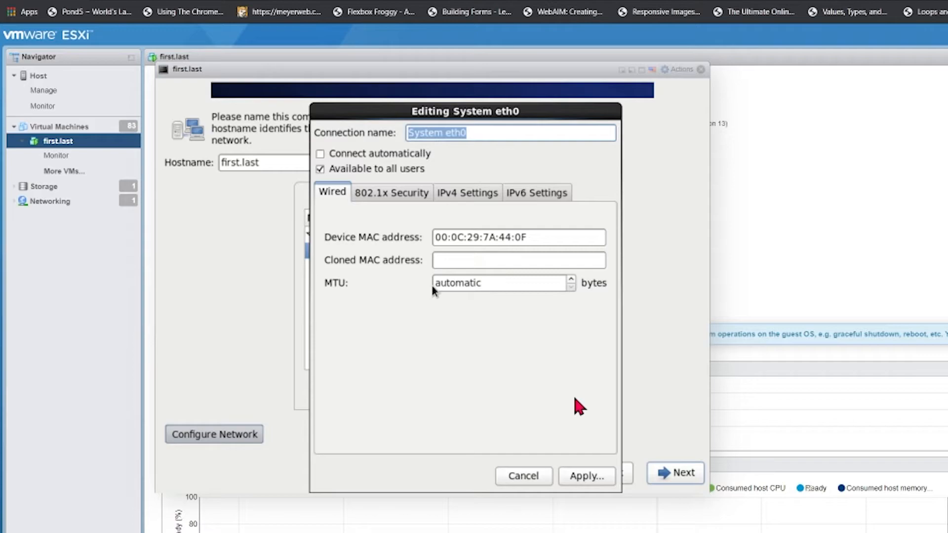
Step: Make eth0 connect automatically and switch its IPv4 method from Automatic (DHCP) to Manual
key("Tab")
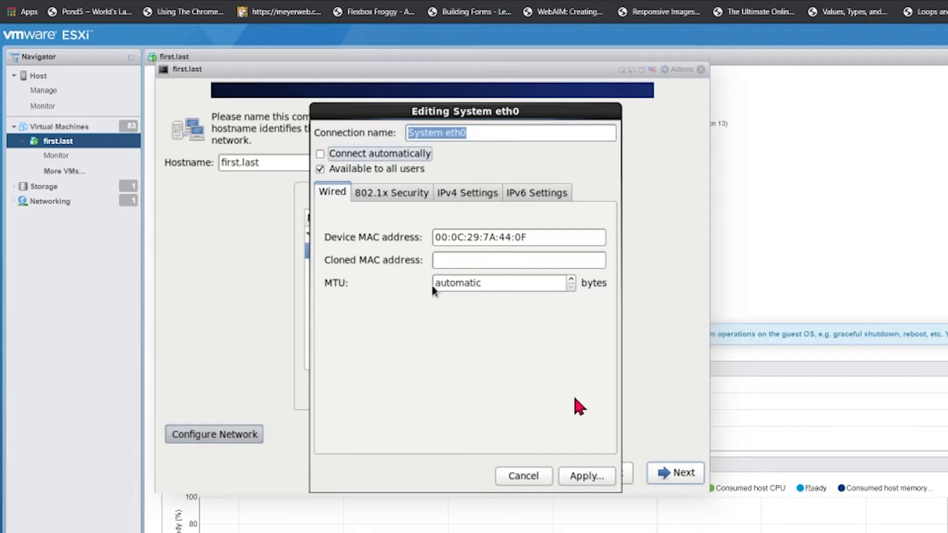
key("space")
key("Tab")
key("Tab")
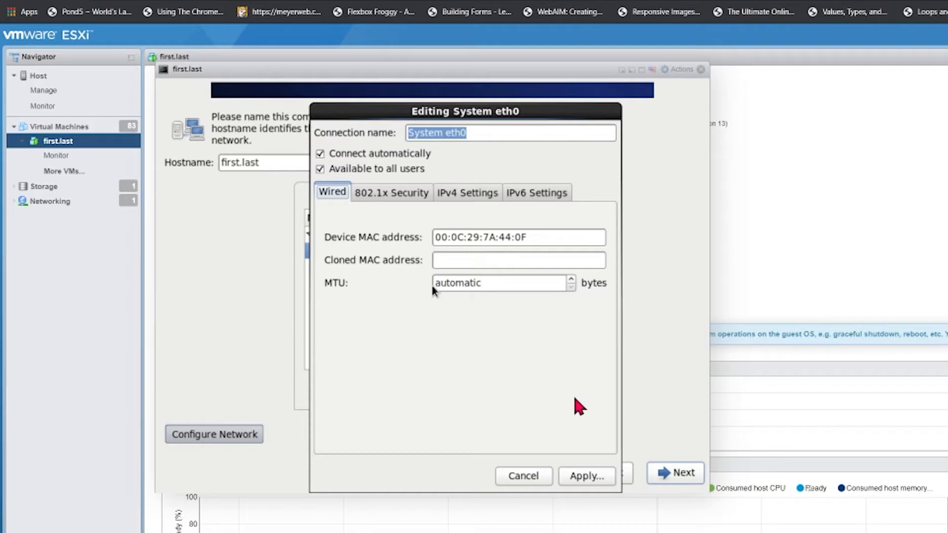
key("Right")
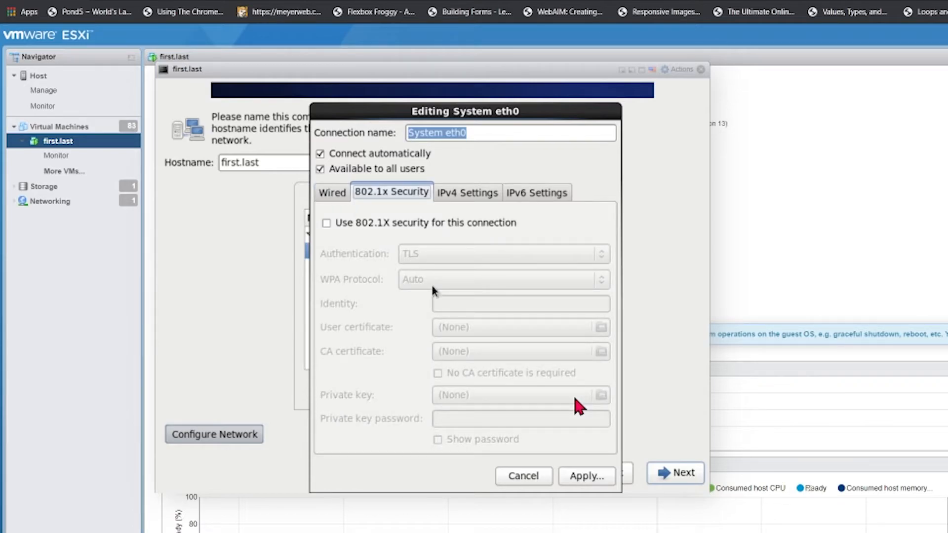
key("Right")
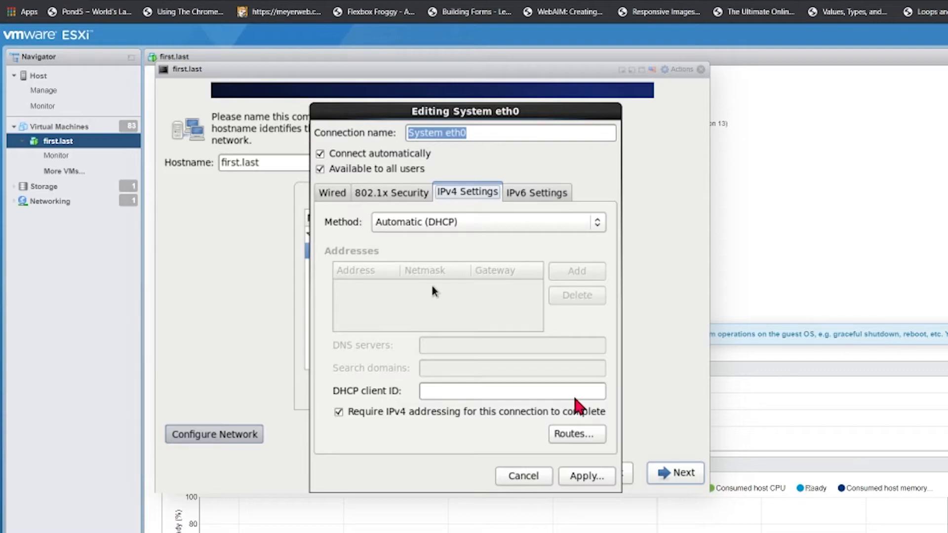
key("Tab")
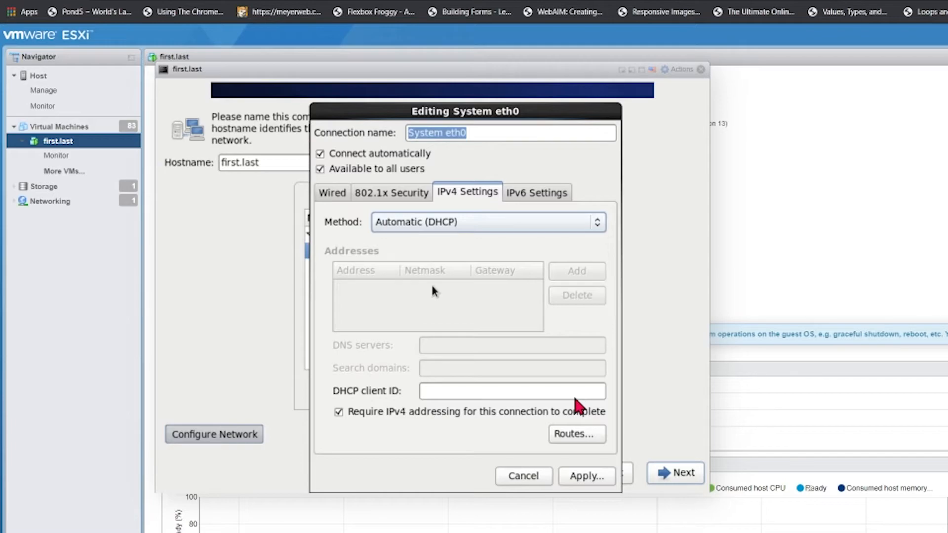
key("Down")
key("Down")
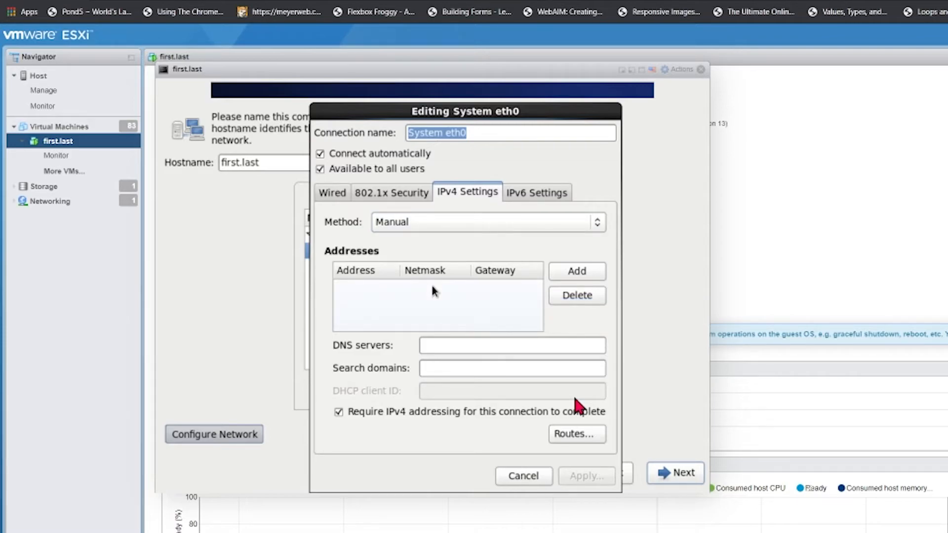
Step: Add static address 10.1.12.149 with netmask 255.255.0.0 and gateway 10.1.10.1
key("Tab")
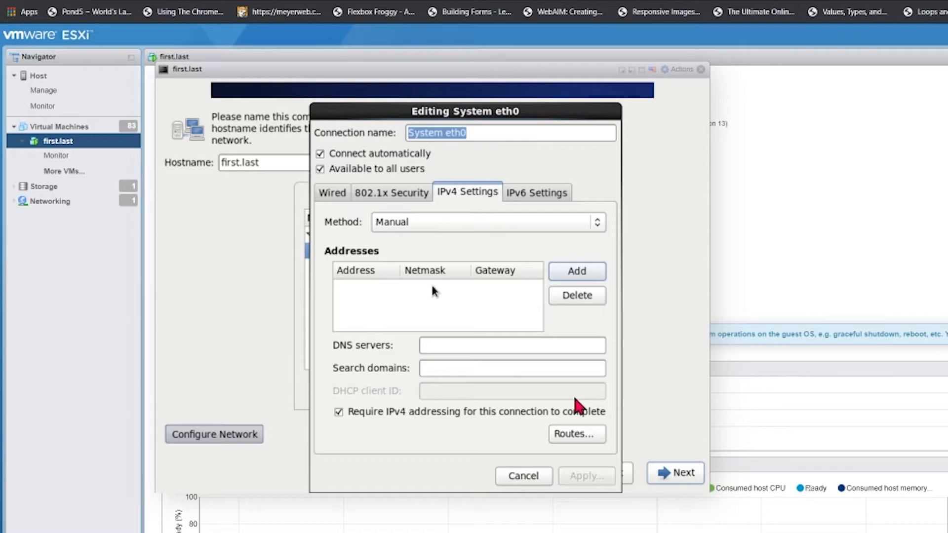
key("Return")
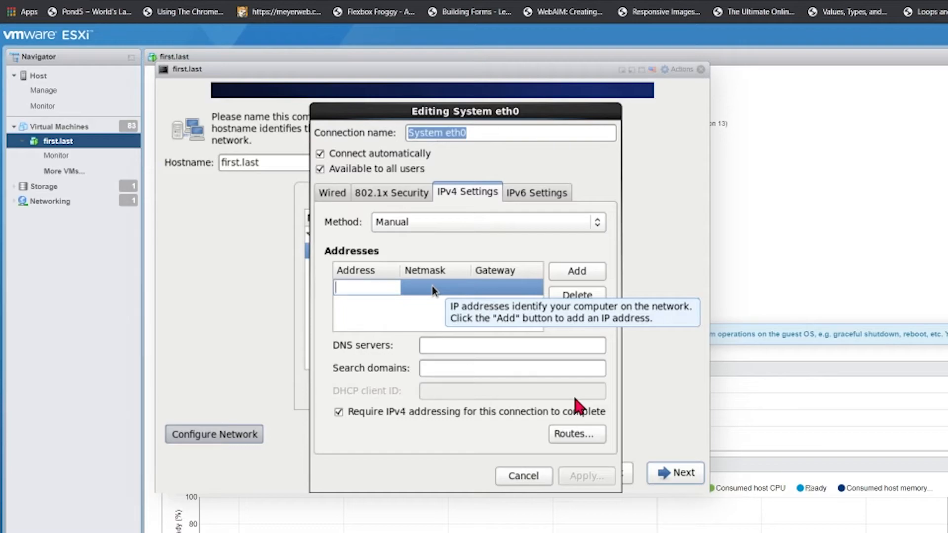
type("10.1.1")
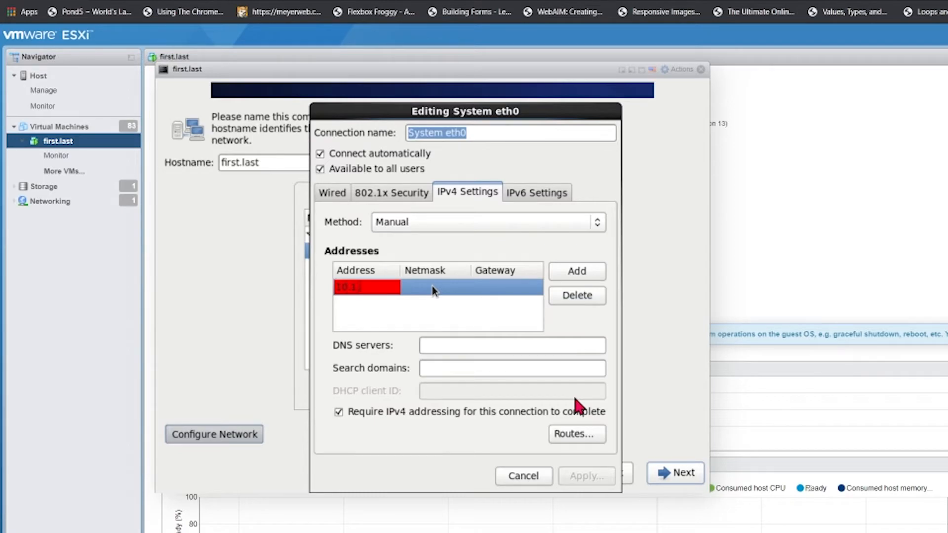
type("2.149")
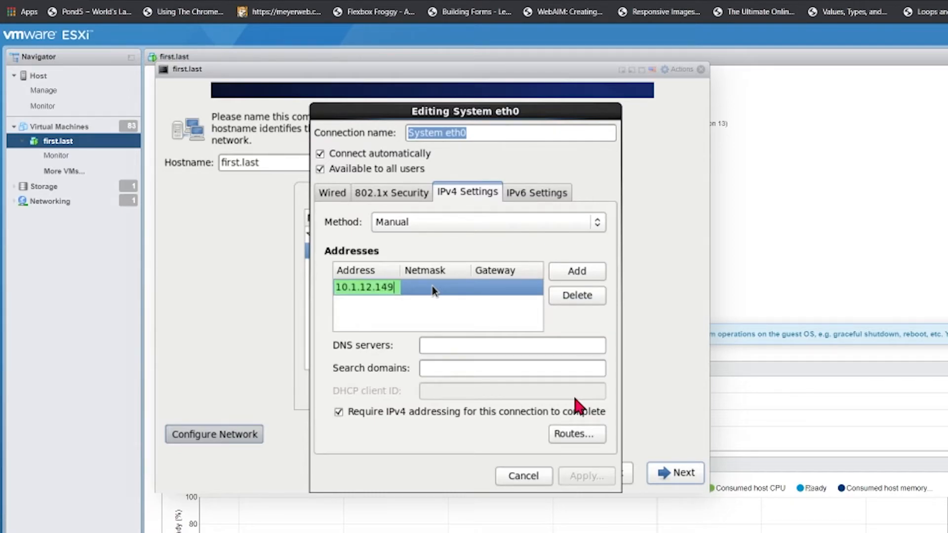
key("Tab")
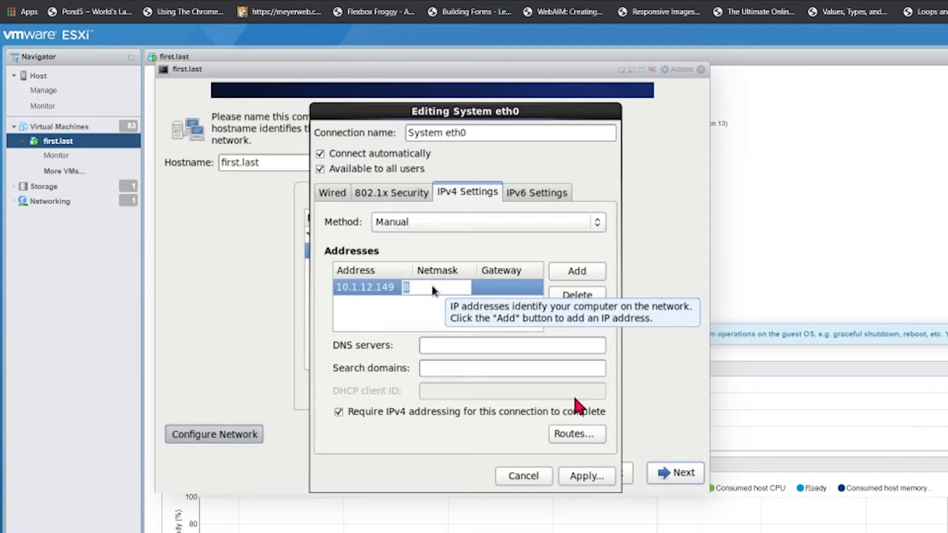
type("25")
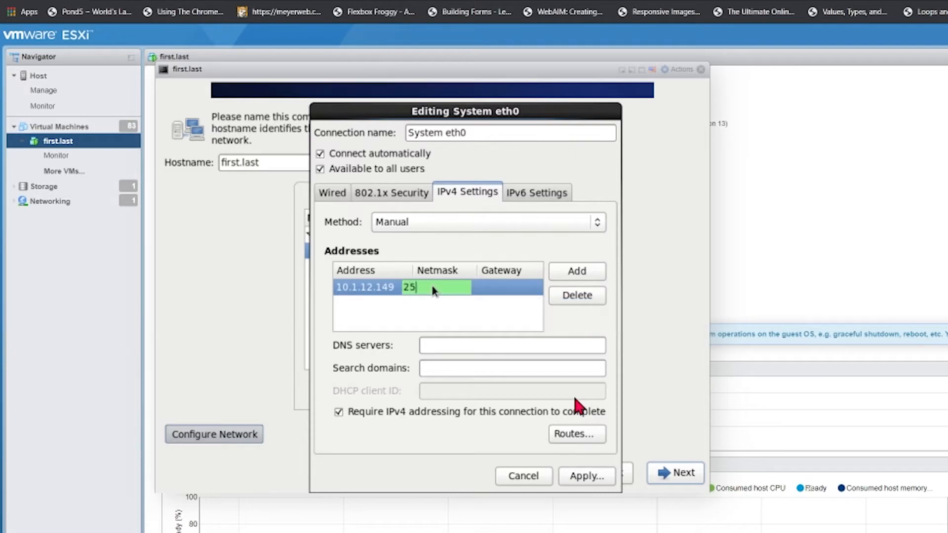
type("5.255")
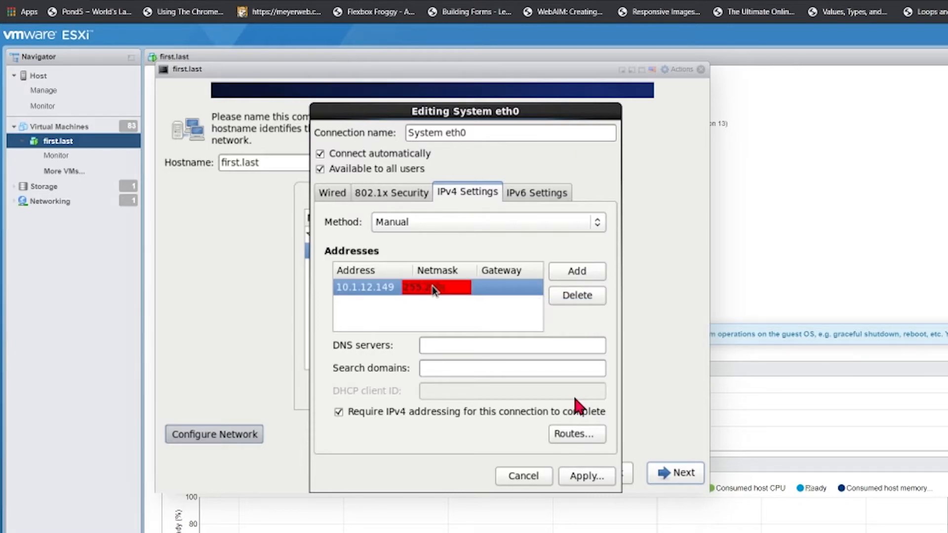
type(".0.0")
key("Tab")
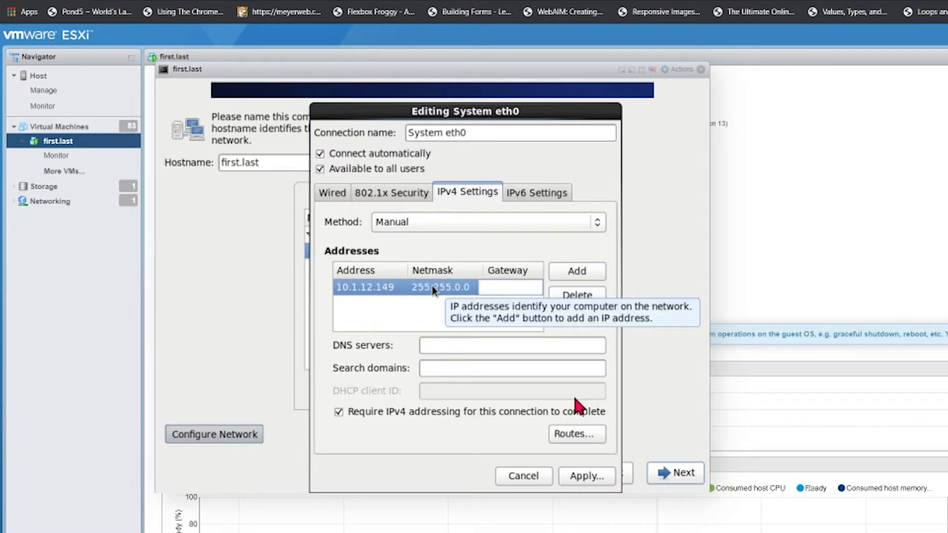
type("10")
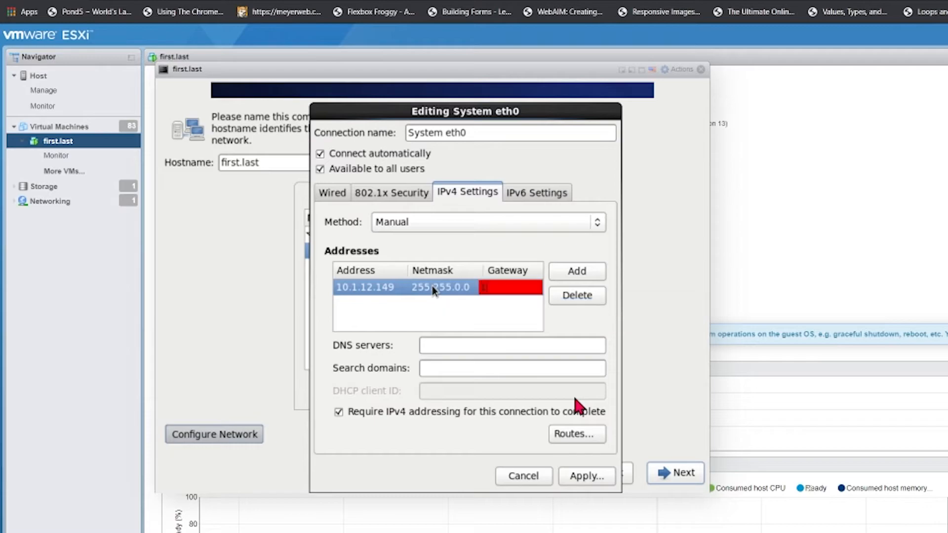
type(".1.10.1")
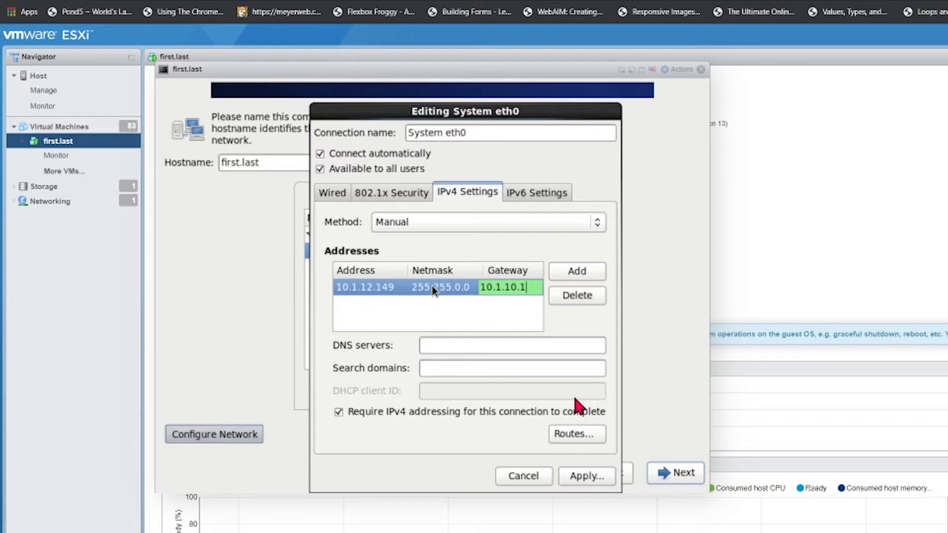
key("Return")
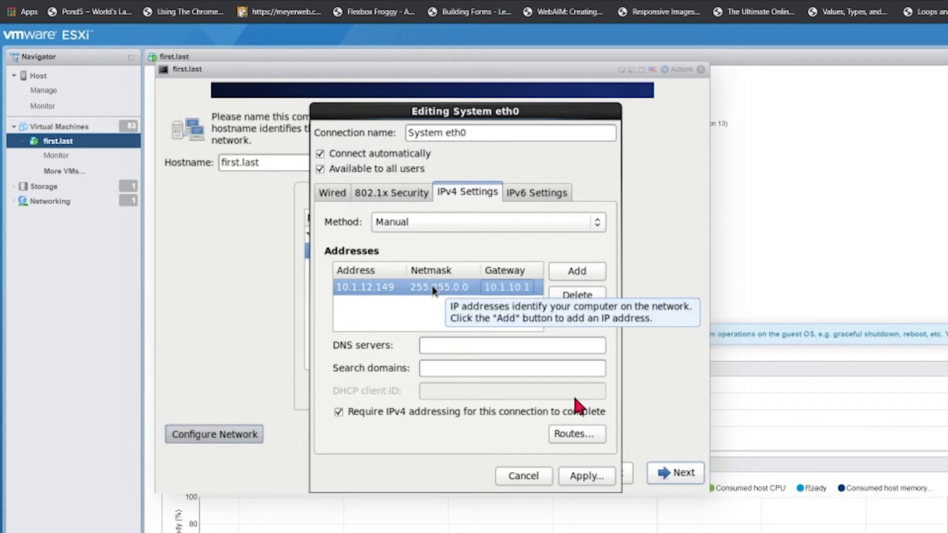
Step: Set DNS server 10.1.10.252 and search domain mtsclass.com, then apply the eth0 settings
key("Tab")
key("Tab")
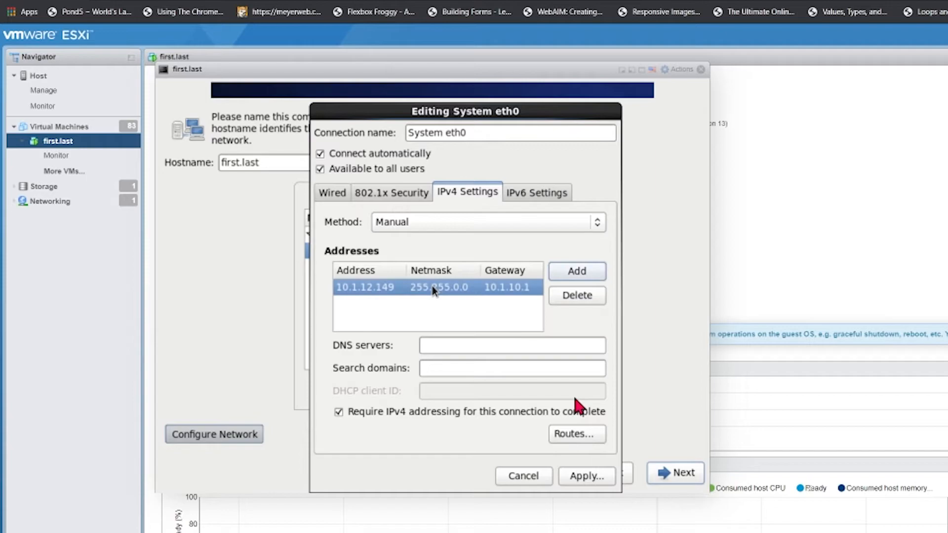
key("Tab")
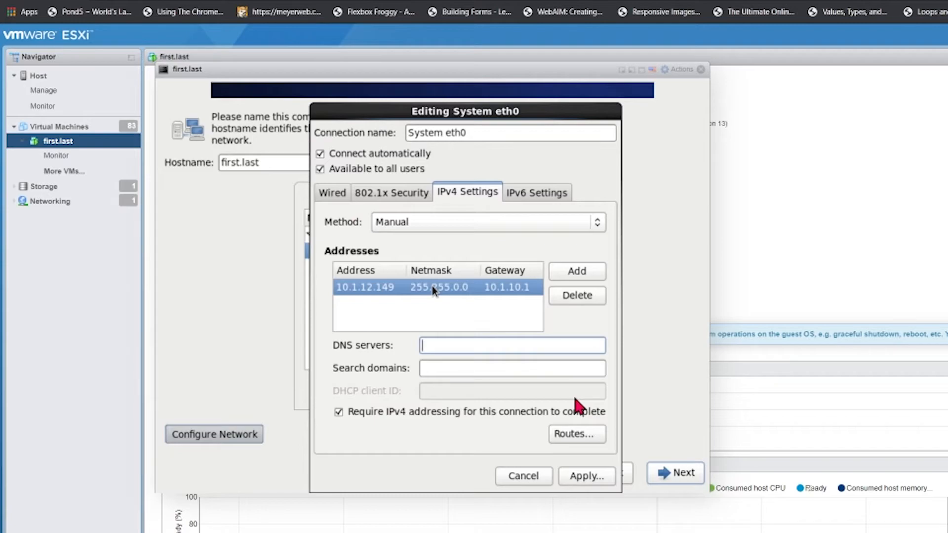
type("10.1")
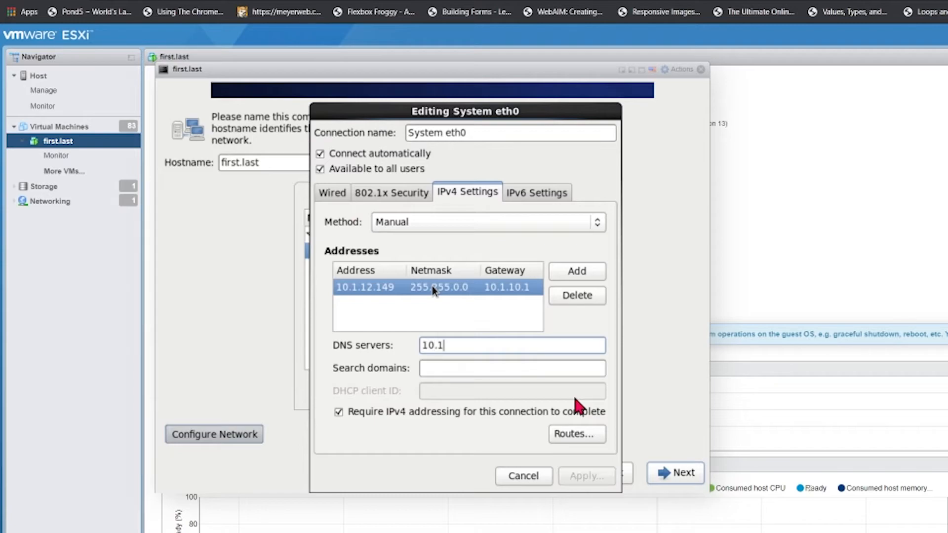
type(".10")
type(".252")
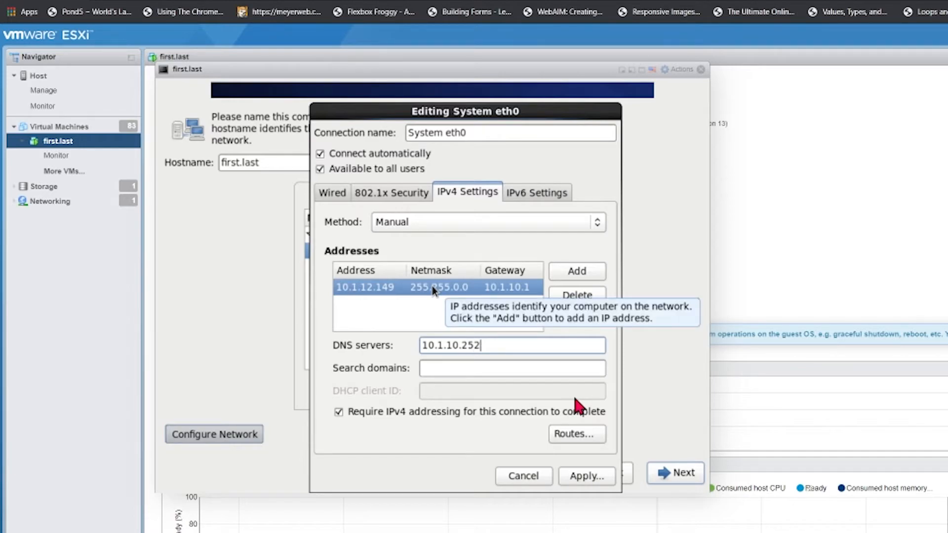
key("Tab")
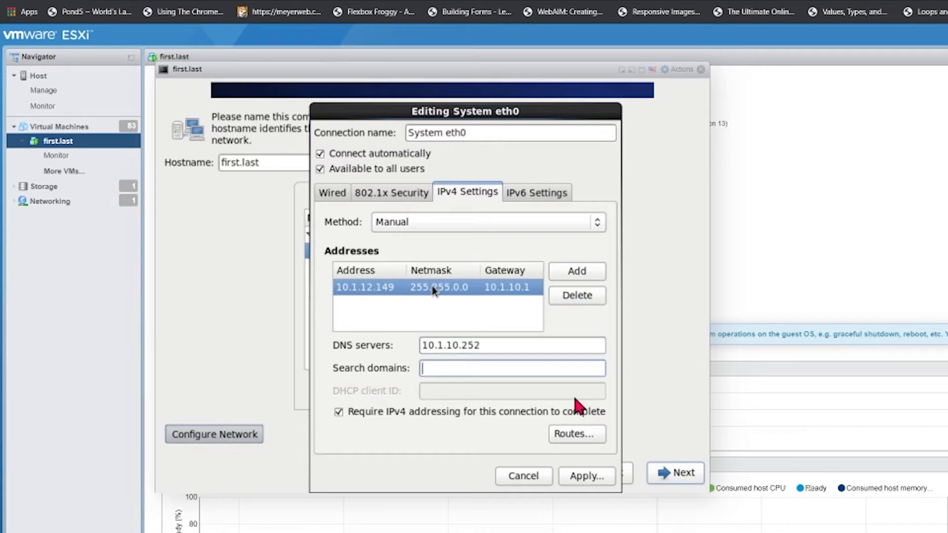
type("mtsclass.com")
key("Tab")
key("Tab")
key("Tab")
key("Tab")
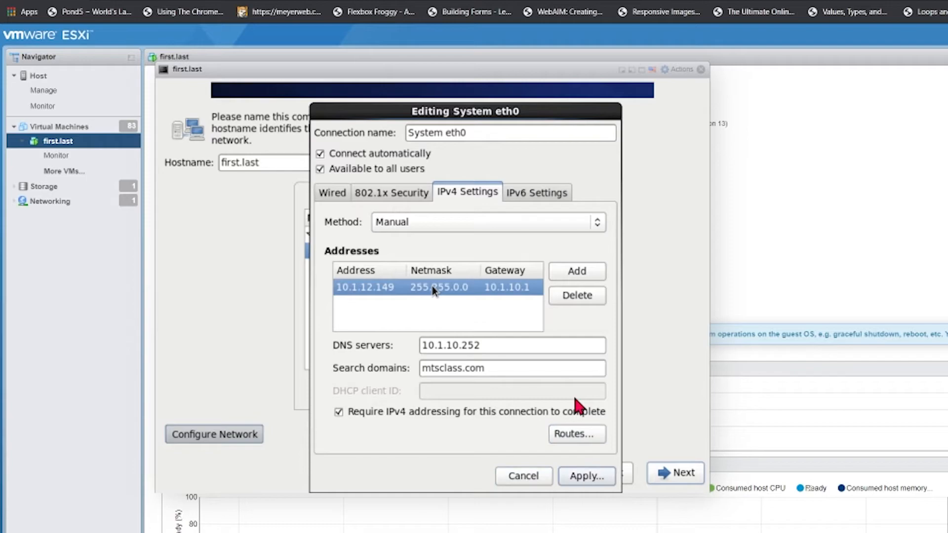
key("Return")
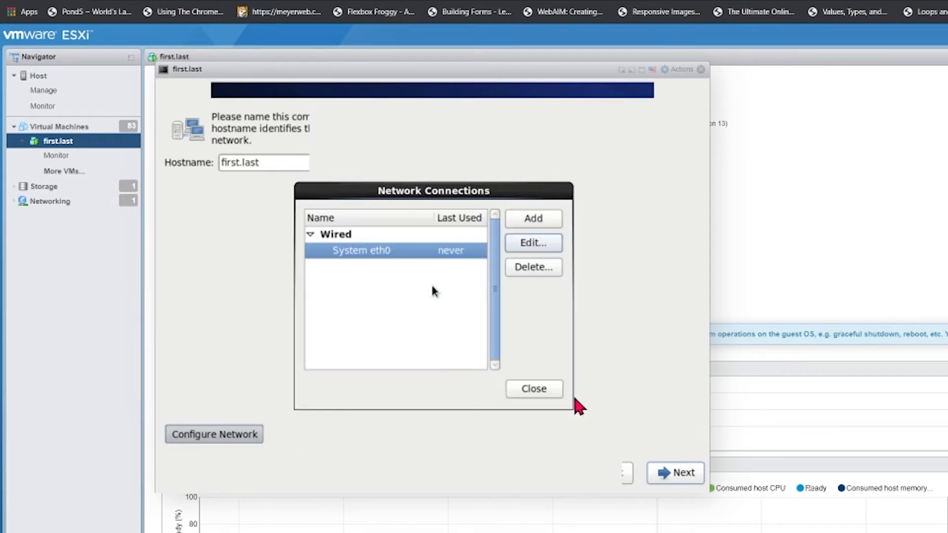
Step: Close the network connections list to return to the hostname screen
key("Tab")
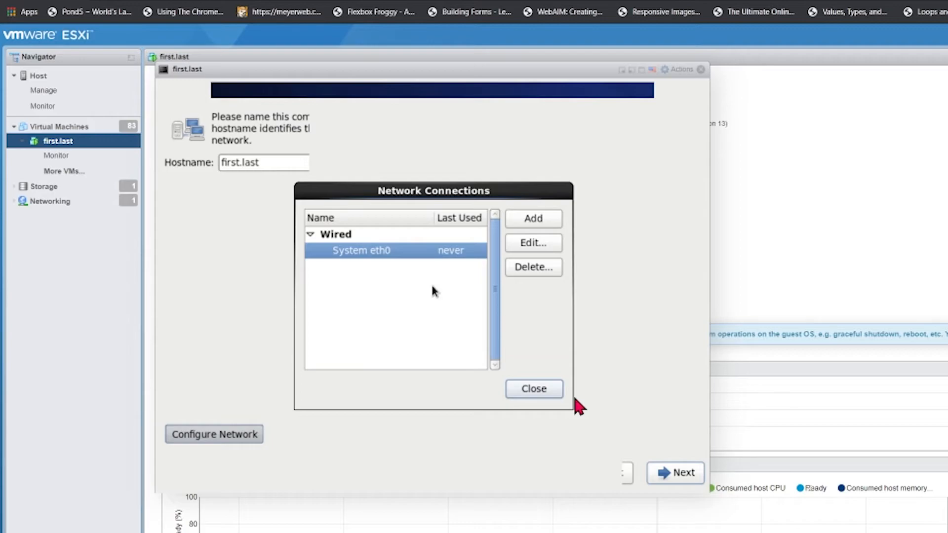
key("Return")
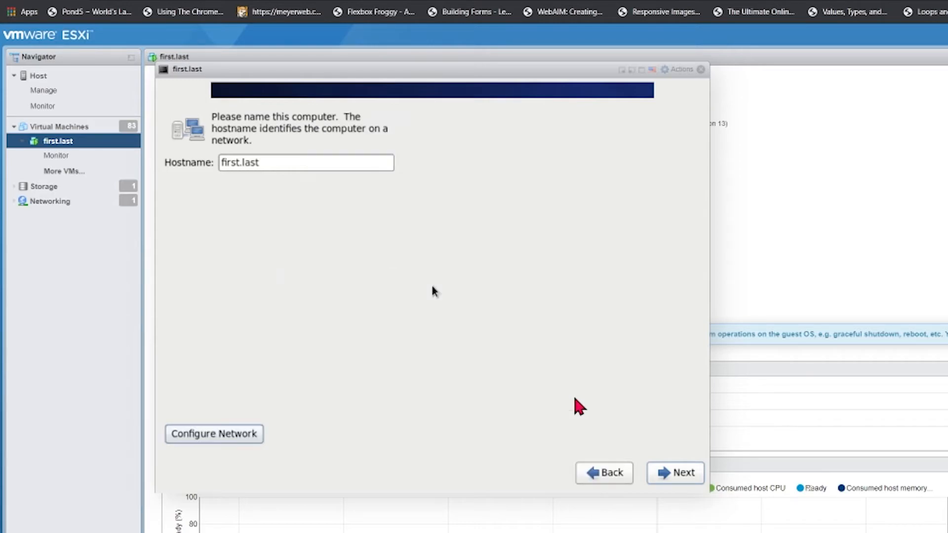
key("Tab")
key("Tab")
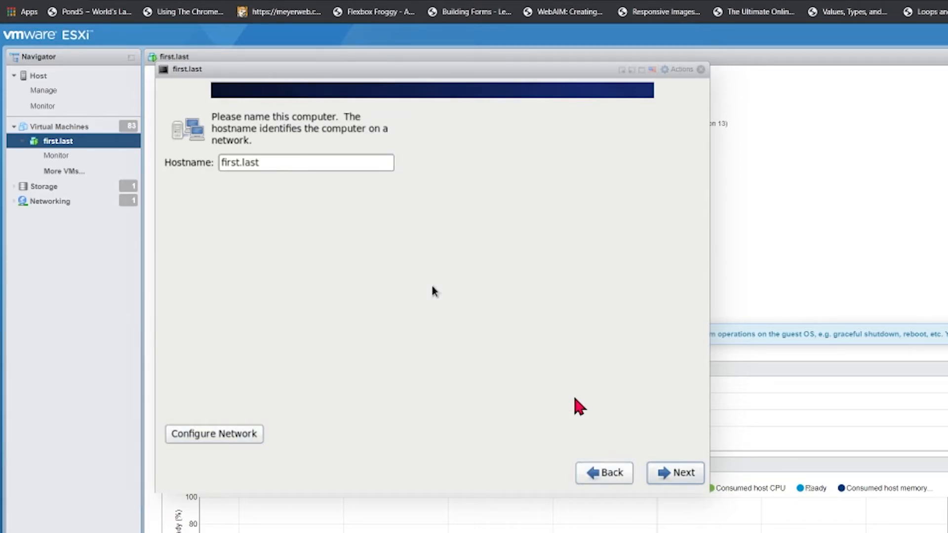
Step: Keep the America/New York time zone, enter a root password, and accept it despite the weak-password warning
key("Return")
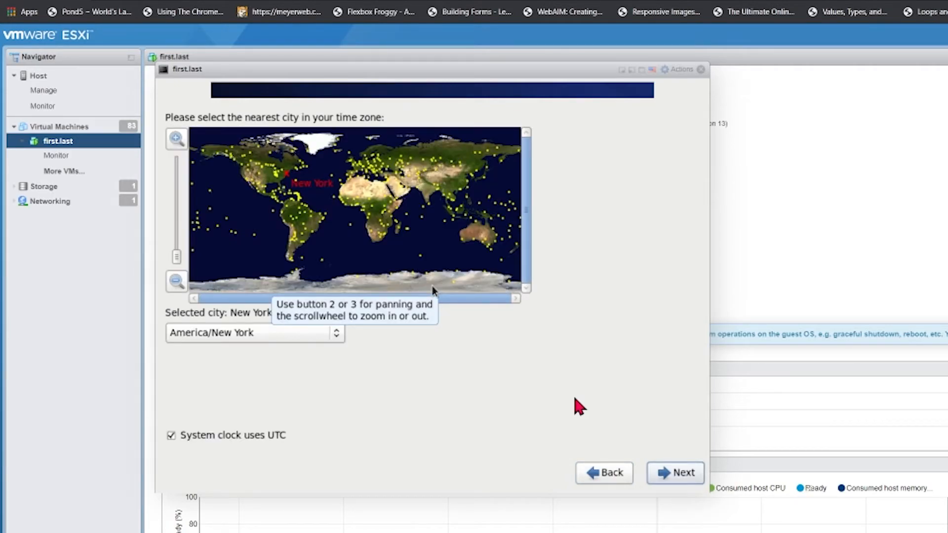
key("Return")
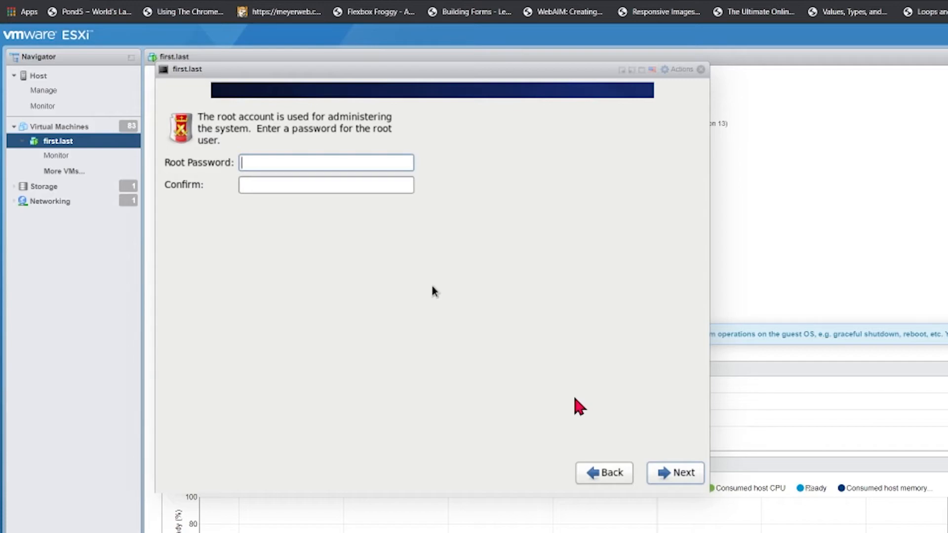
type("••••••••")
key("Tab")
type("••••••••")
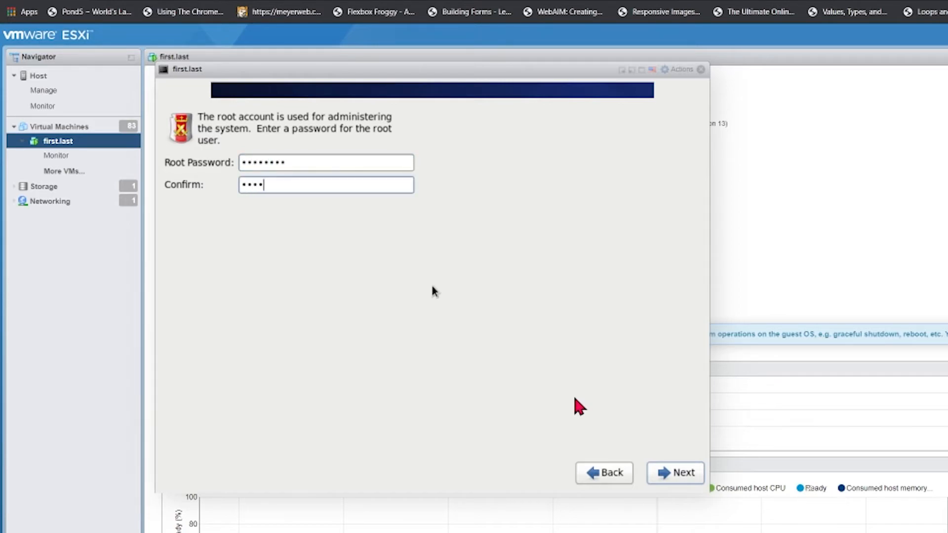
key("Tab")
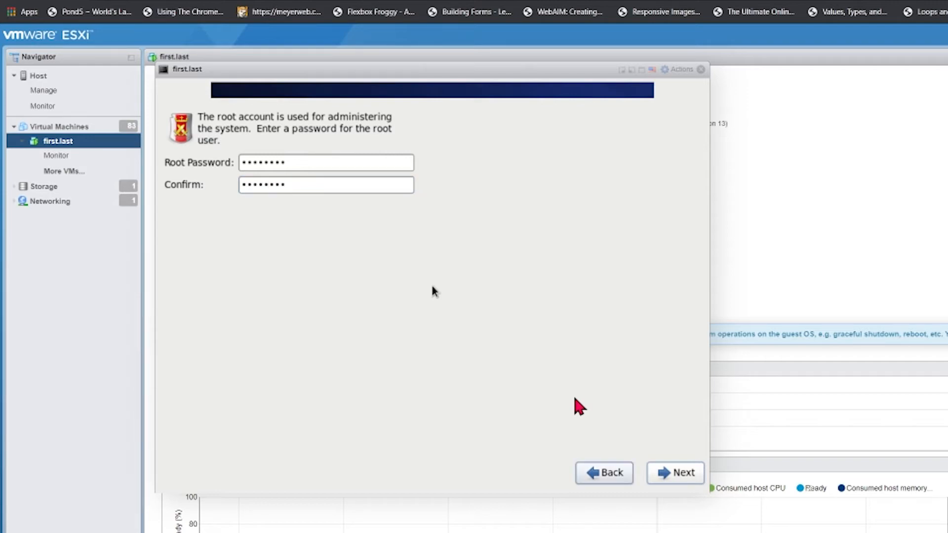
key("Tab")
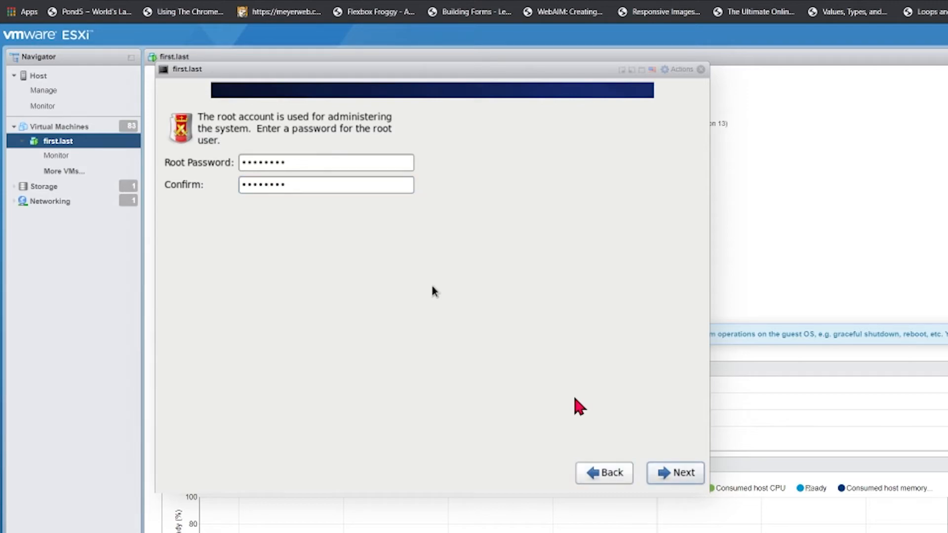
key("Return")
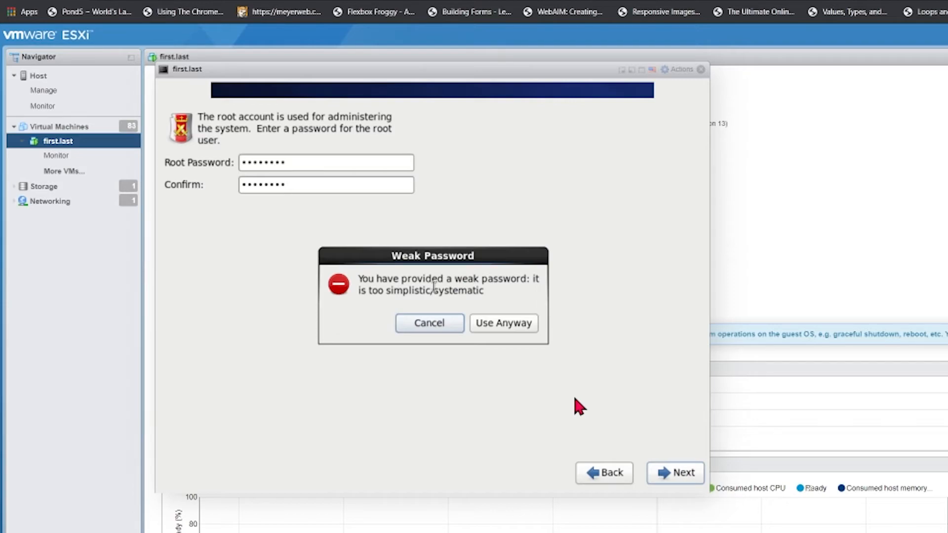
key("Tab")
key("Return")
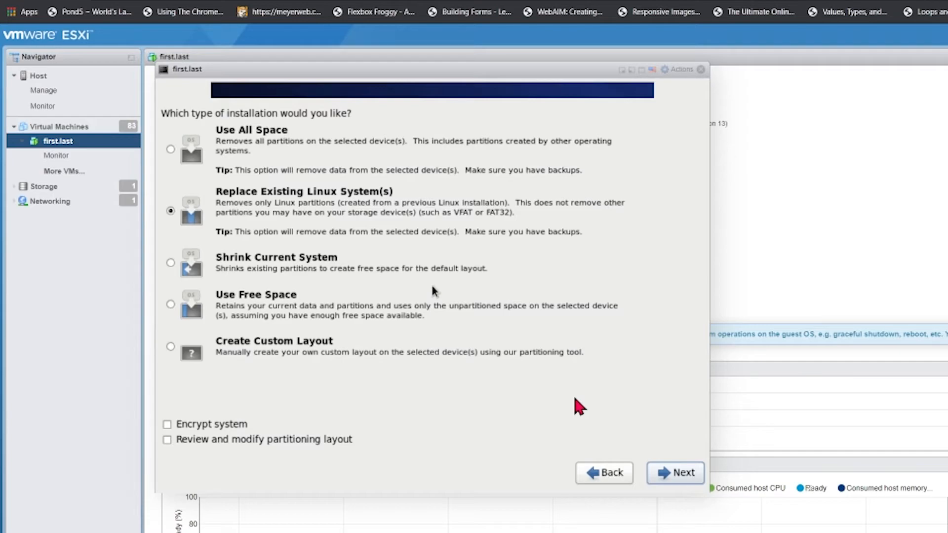
Step: Keep Replace Existing Linux System(s) and confirm writing the partitioning changes to disk
key("Return")
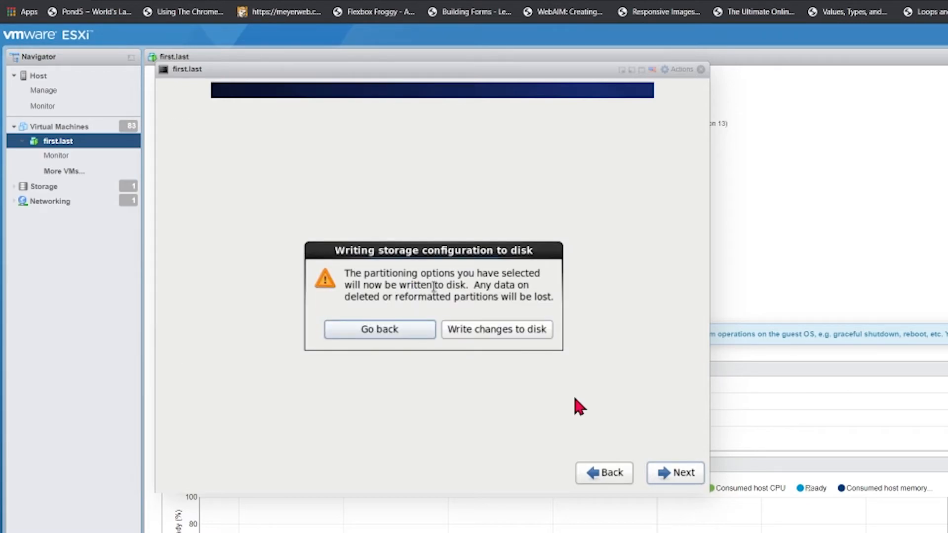
key("Tab")
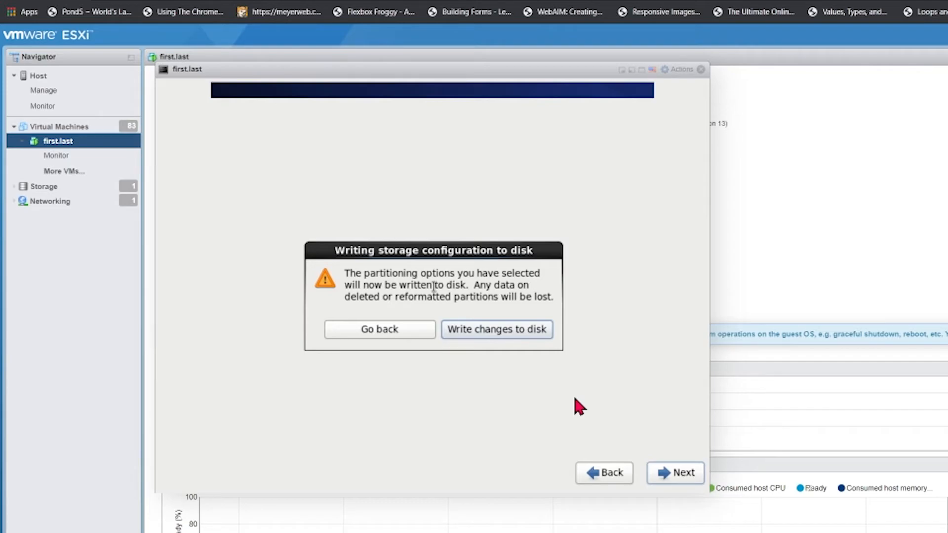
key("Return")
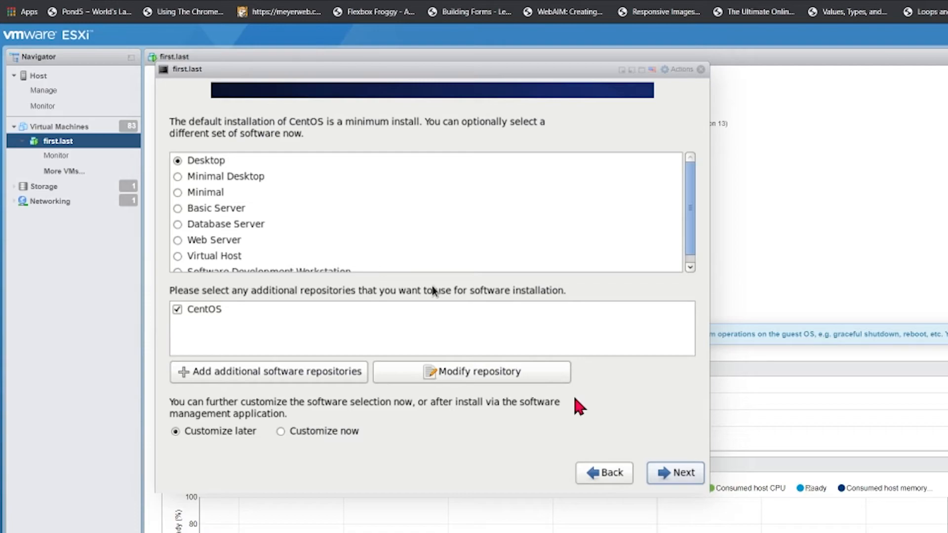
Step: Start the Desktop software installation and let all 1126 packages install
key("Return")
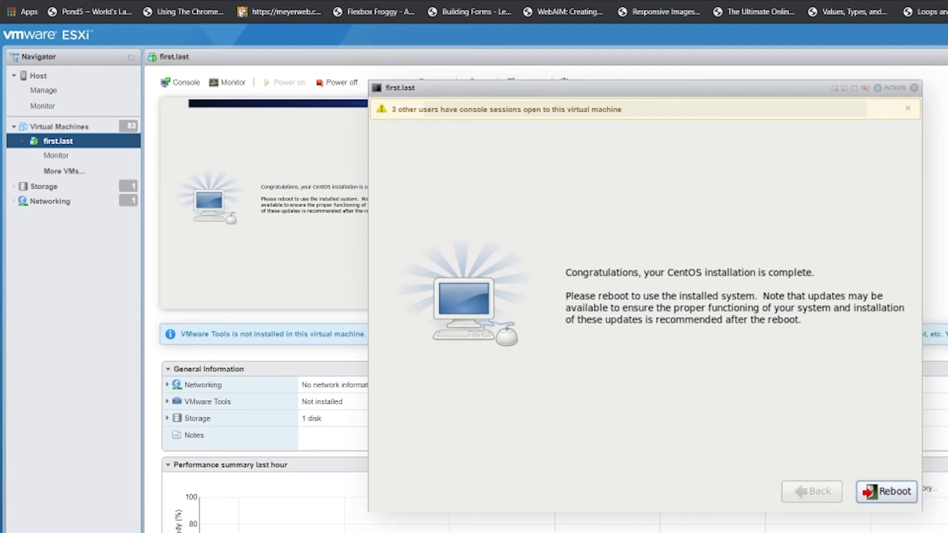
Step: Reboot the VM and reopen its console at the CentOS Welcome screen
left_click(888, 491)
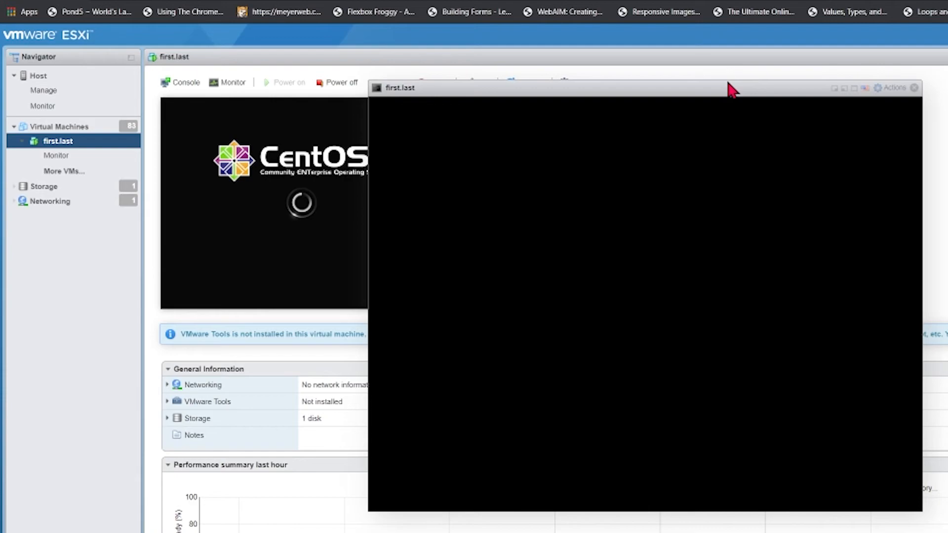
left_click(914, 88)
left_click(260, 107)
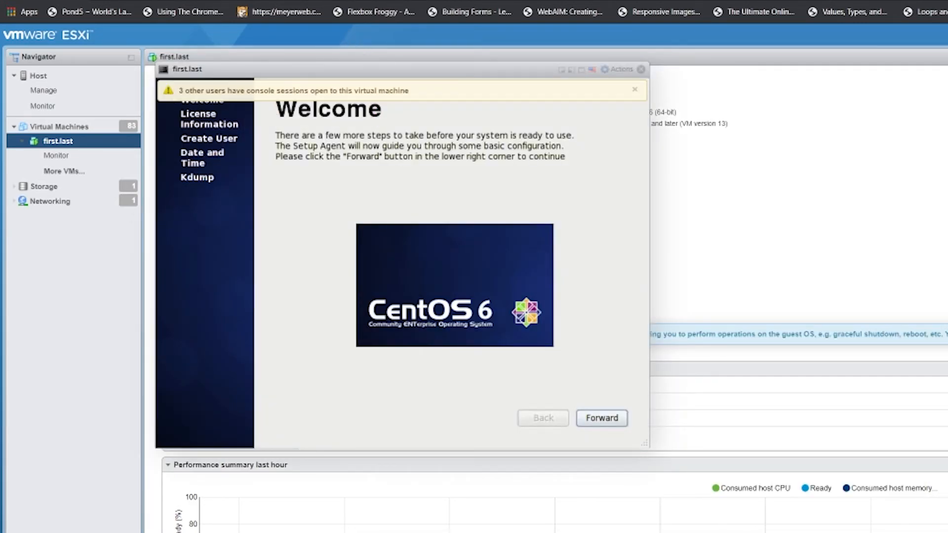
Step: Dismiss the console-sessions warning, pass the Welcome page, and accept the licence agreement
left_click(635, 89)
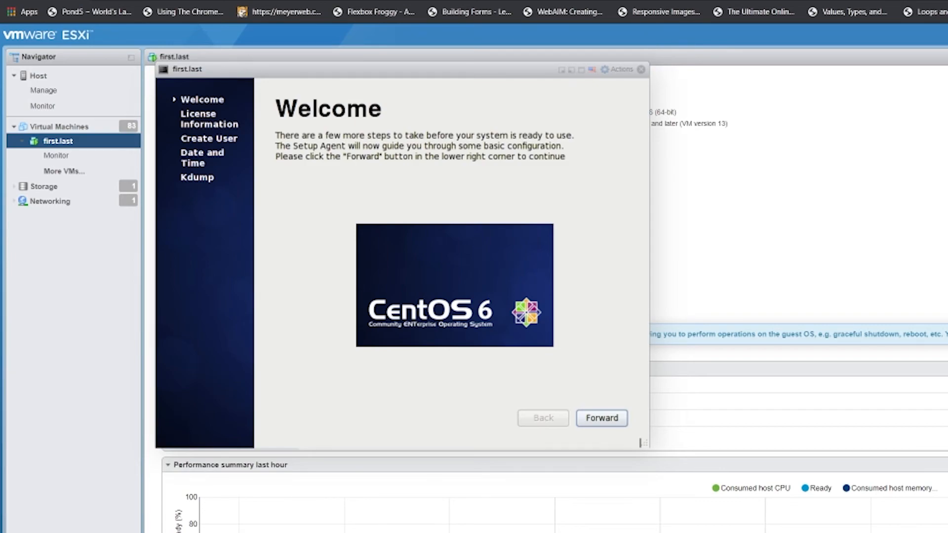
key("Return")
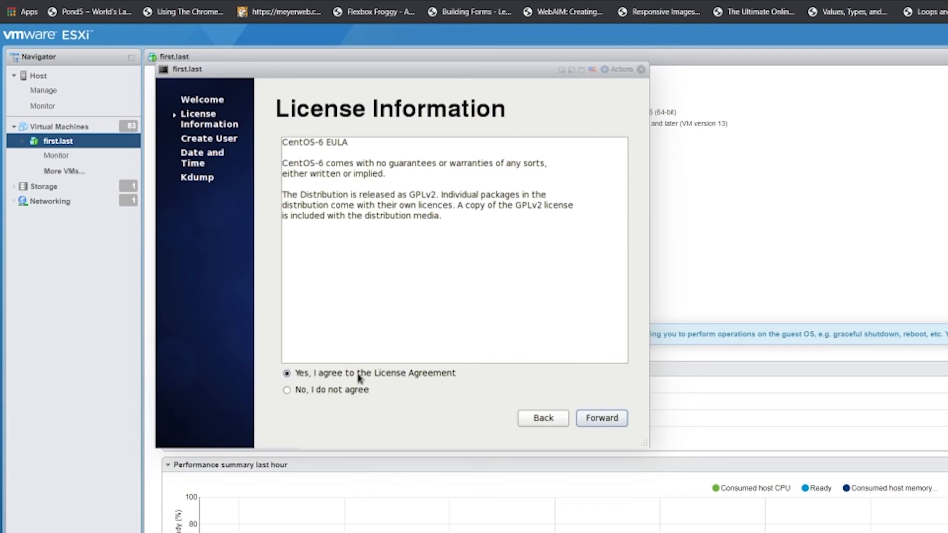
key("Return")
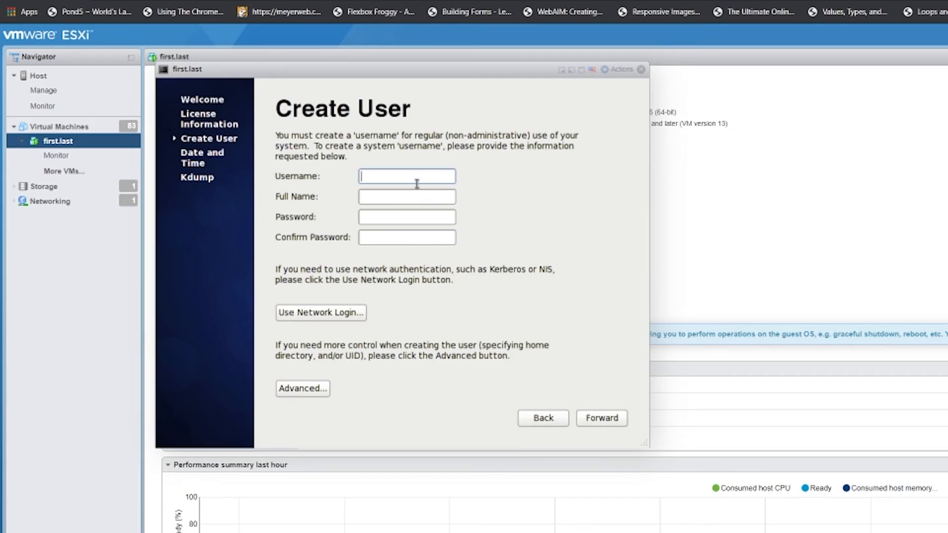
Step: Create a regular user by entering the username, the user's full name, and a password twice
type("first.last")
key("Tab")
type("First ")
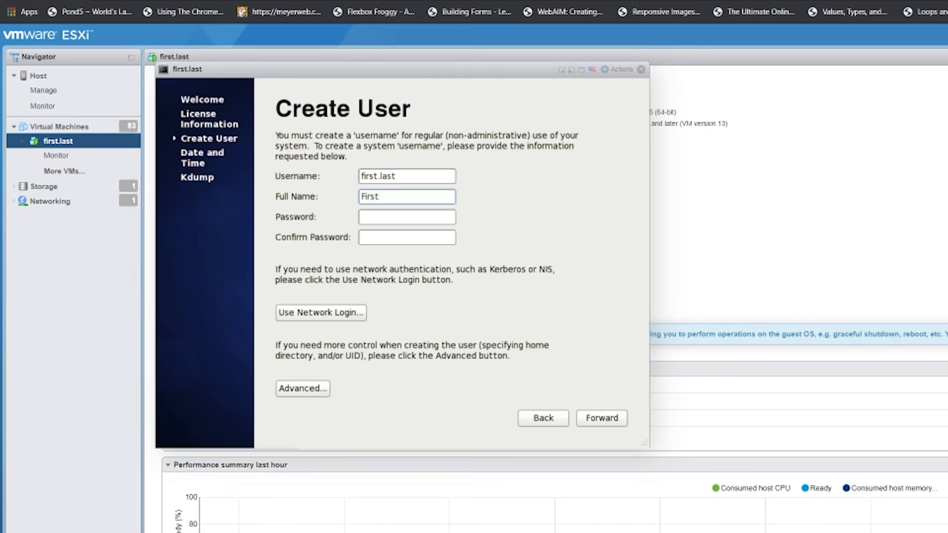
type("Last")
key("Tab")
type("pass")
type("word12345")
type("••••")
key("Tab")
type("pass")
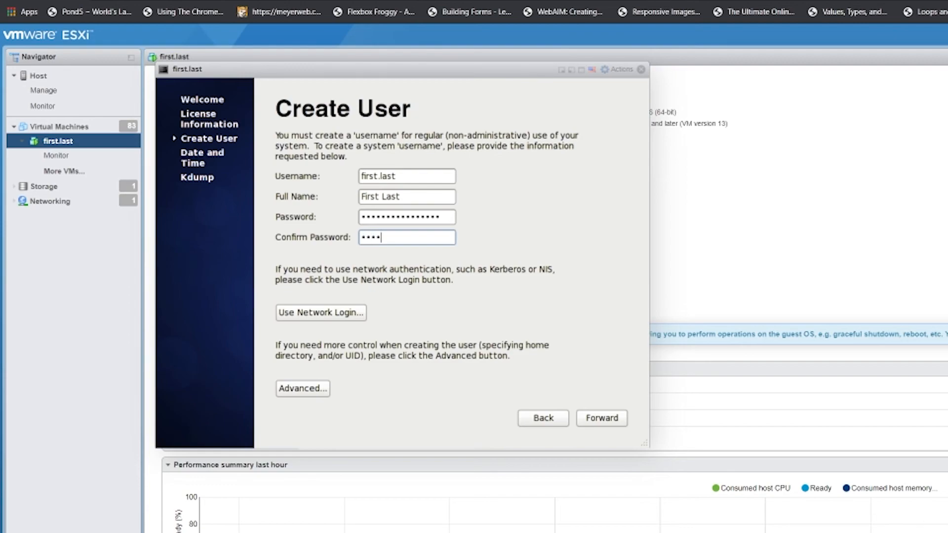
type("wordpassword")
key("Tab")
key("Tab")
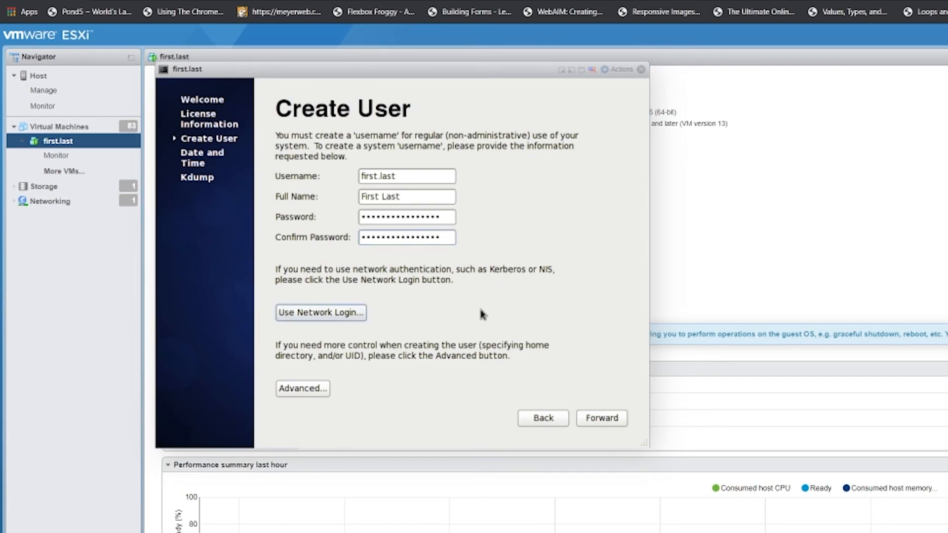
key("Tab")
key("Tab")
key("Return")
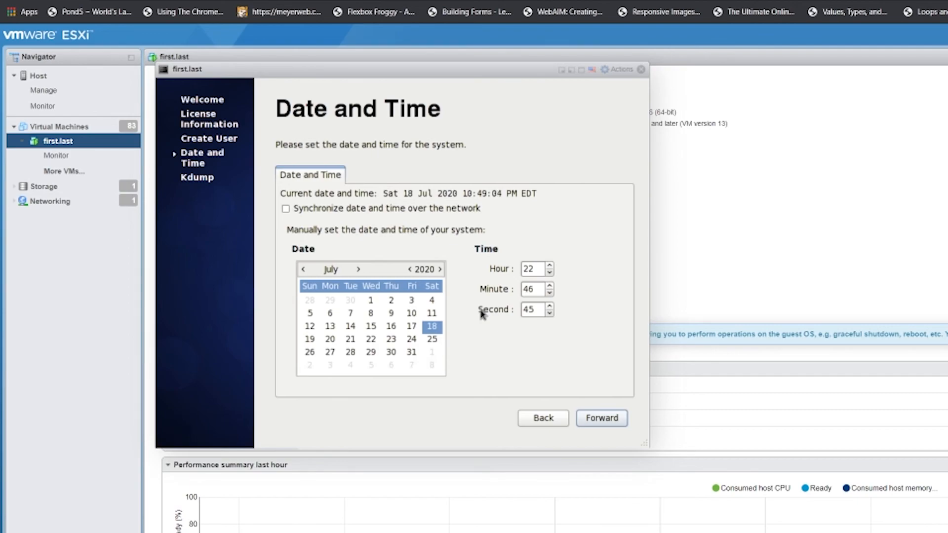
Step: Keep the current date and time, dismiss the kdump warning, and finish first-boot setup
key("Return")
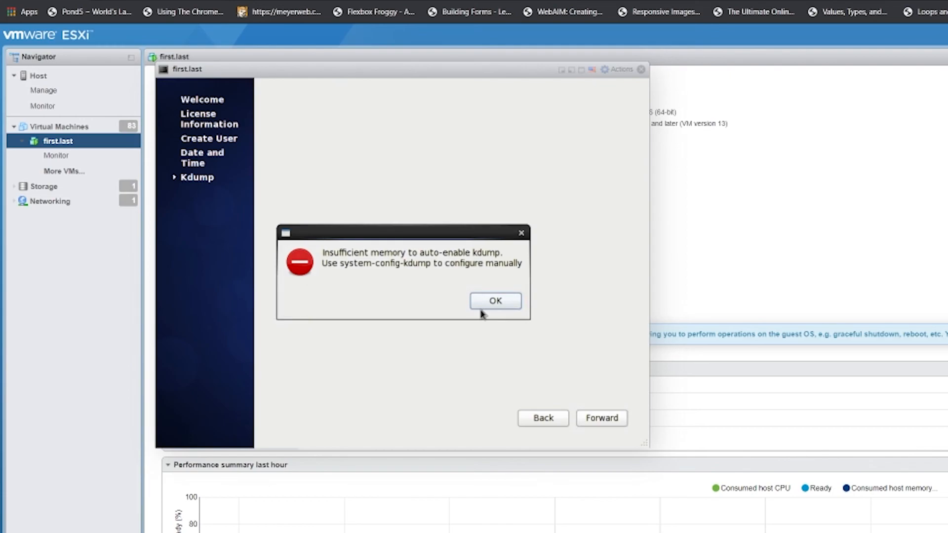
left_click(481, 309)
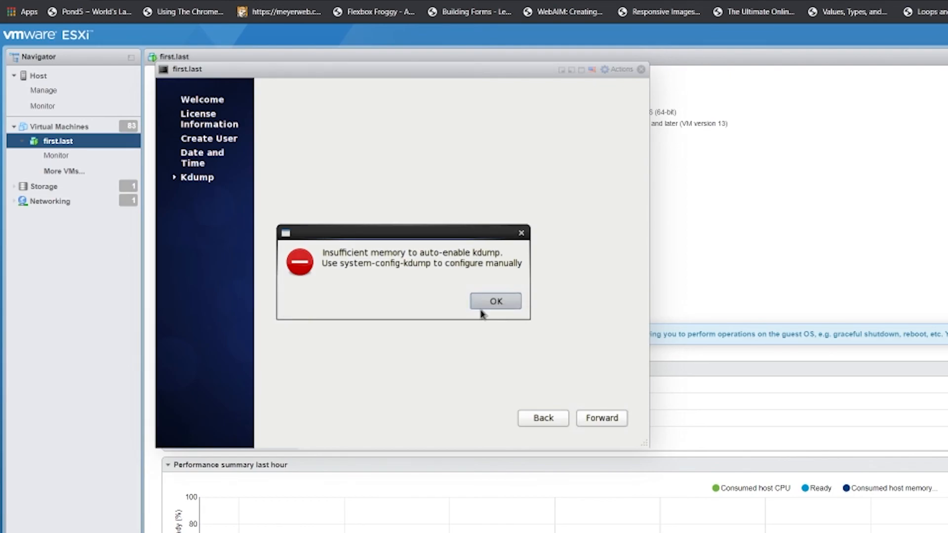
key("Return")
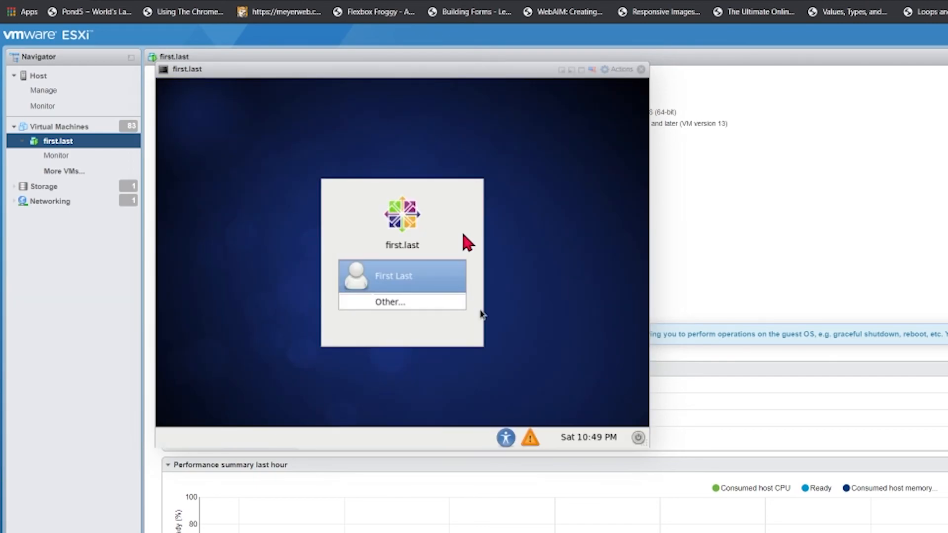
Step: Log in as the new user with the account password and enlarge the console window
left_click(408, 282)
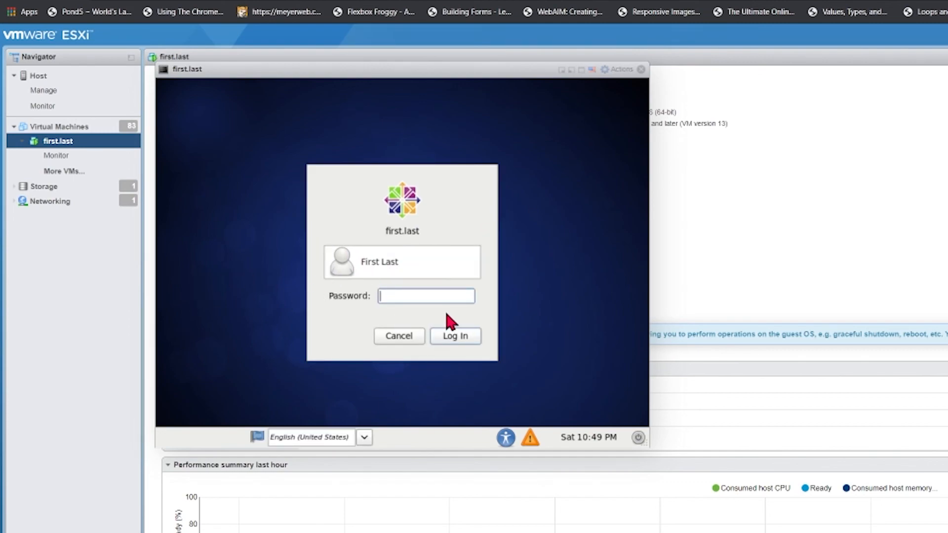
type("************")
left_click(456, 334)
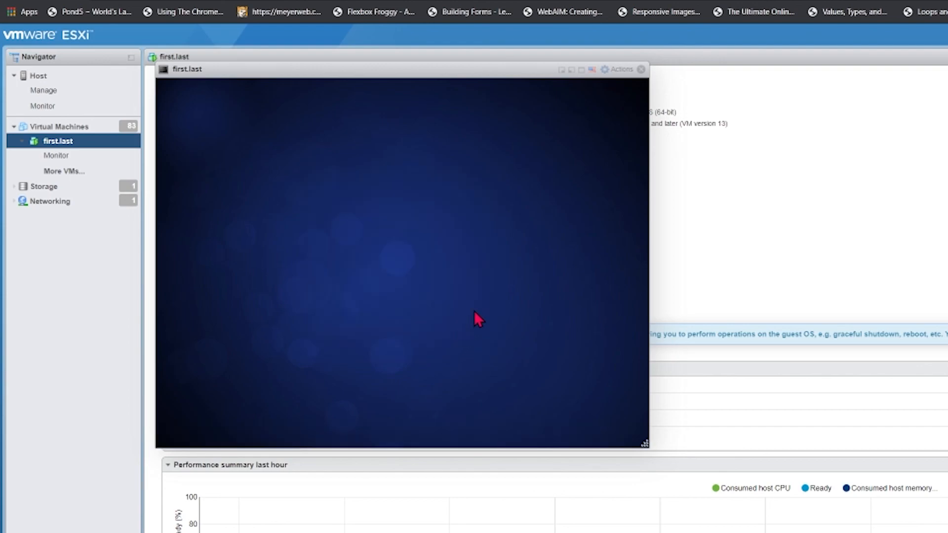
left_click_drag(647, 446, 694, 498)
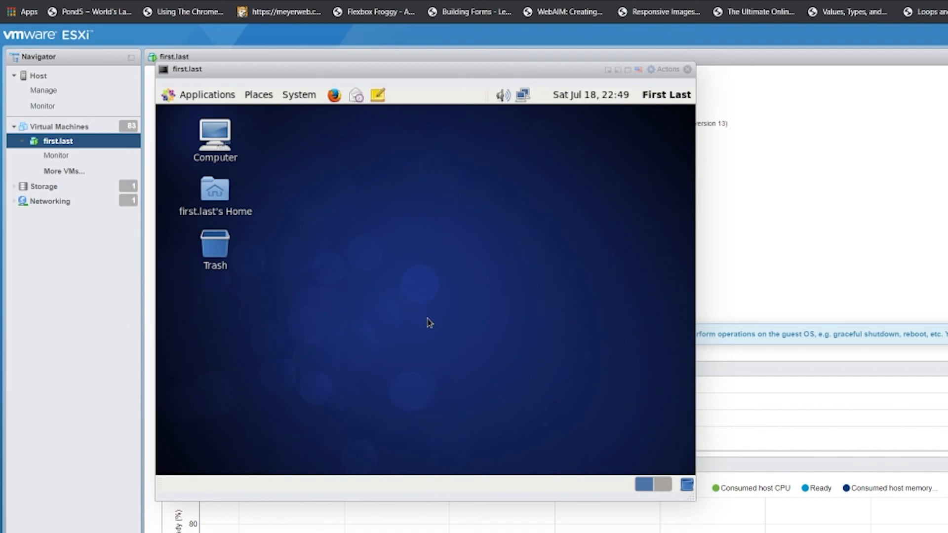
Step: Check the wired network connection status, then briefly launch and close a Terminal from System Tools
left_click(524, 96)
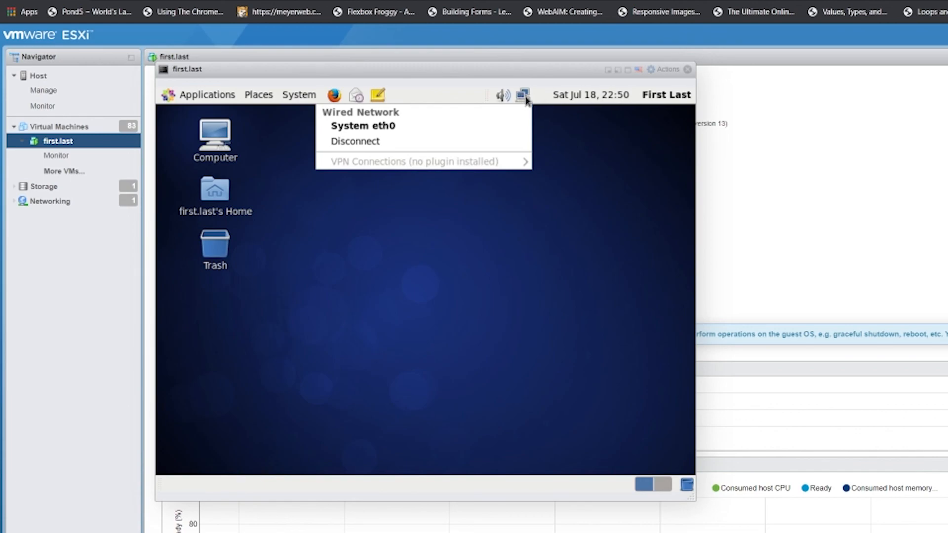
left_click(547, 113)
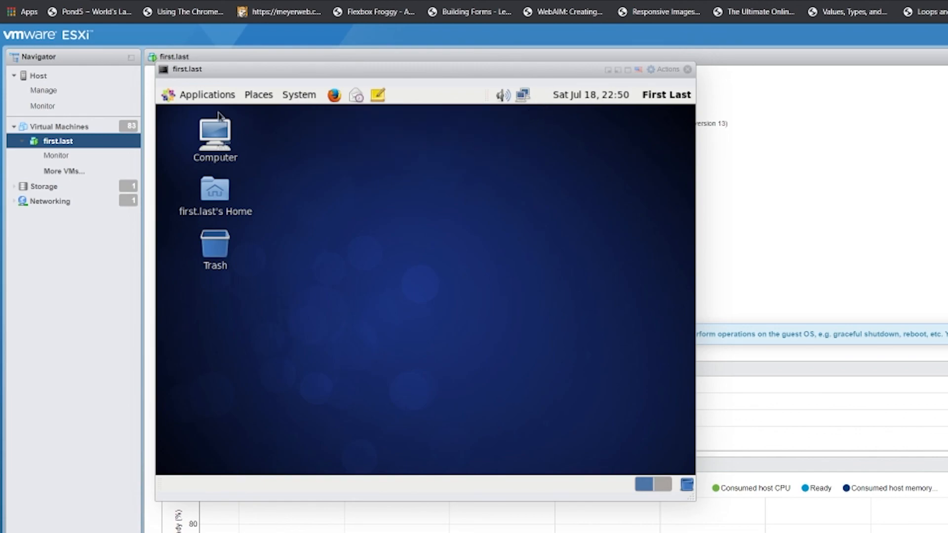
left_click(203, 96)
mouse_move(203, 217)
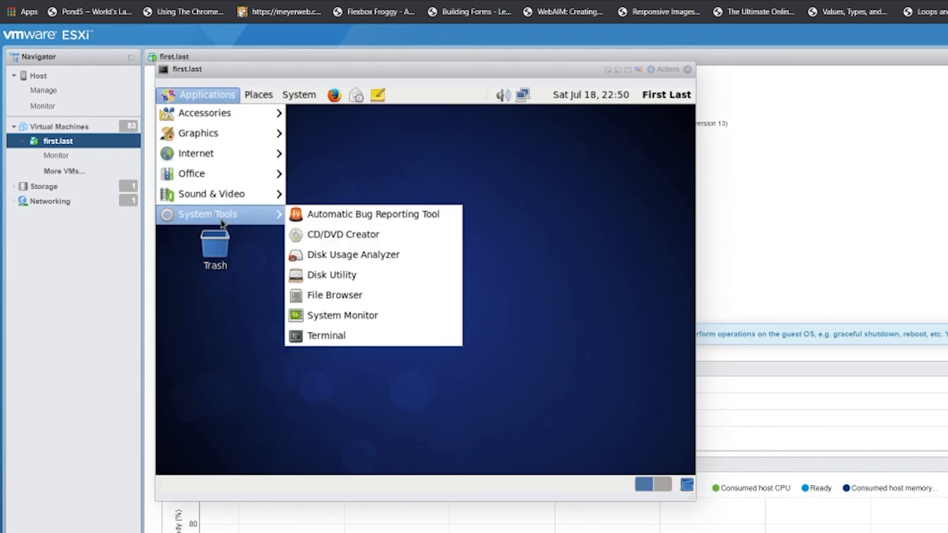
left_click(348, 336)
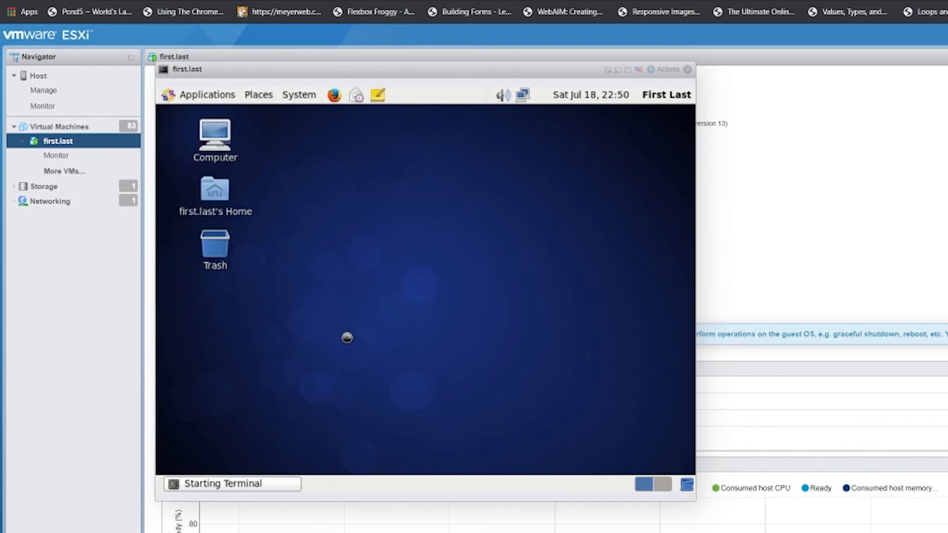
left_click(638, 132)
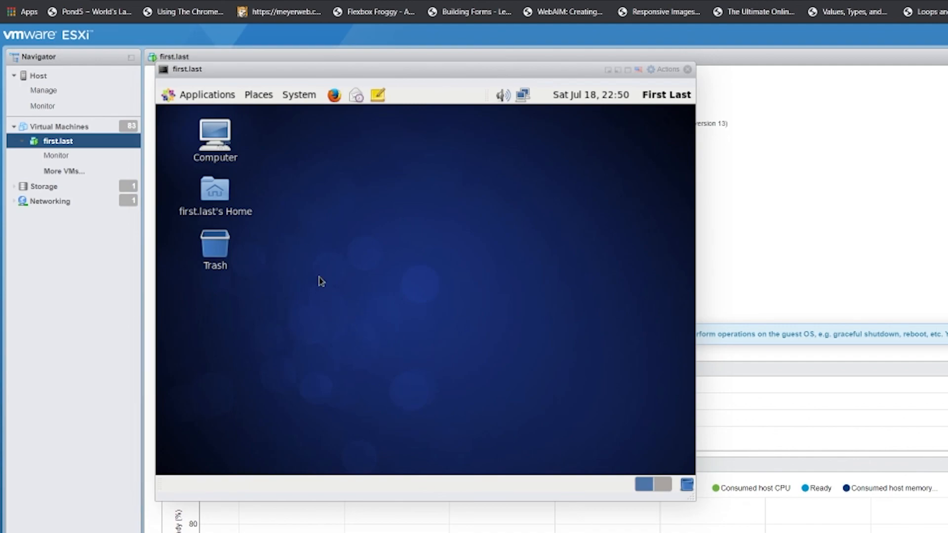
Step: Drag the Terminal entry from Applications > System Tools onto the desktop below Trash
left_click(225, 96)
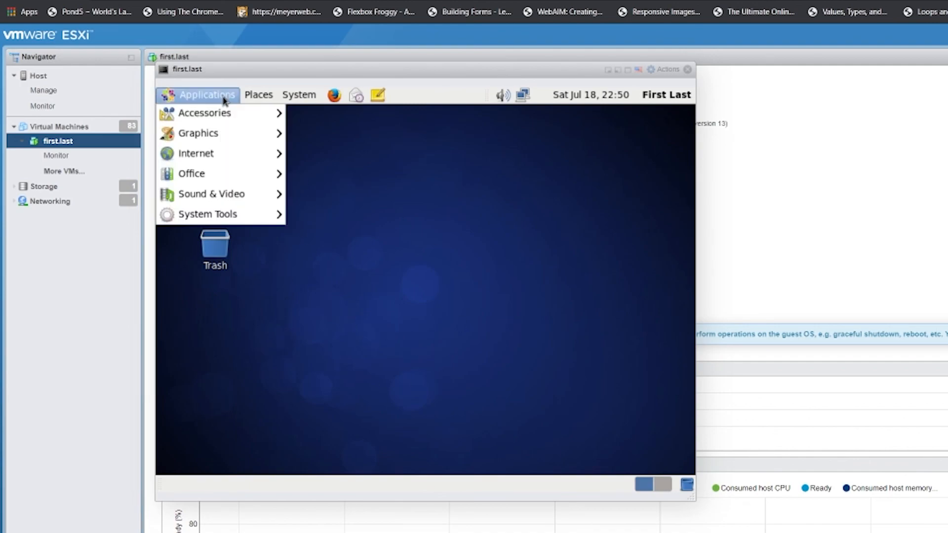
mouse_move(238, 220)
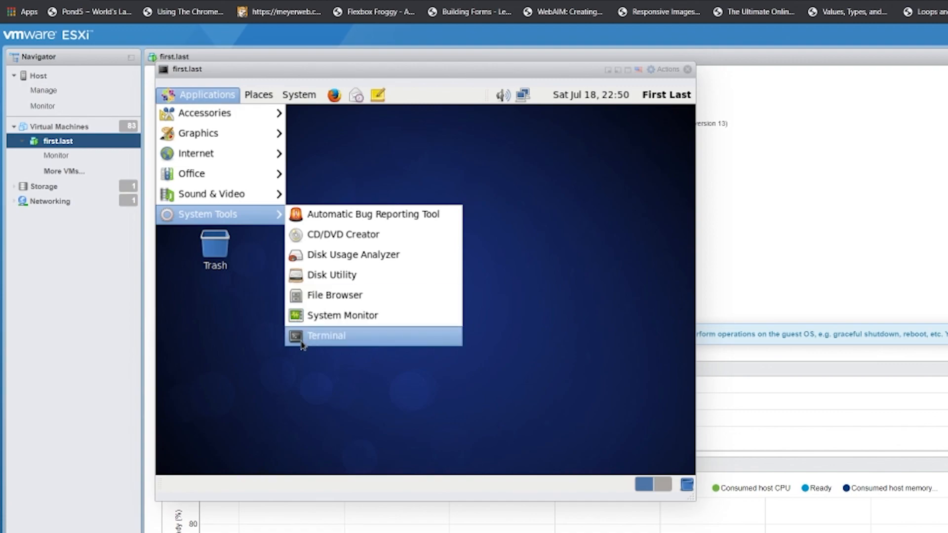
left_click_drag(278, 344, 220, 316)
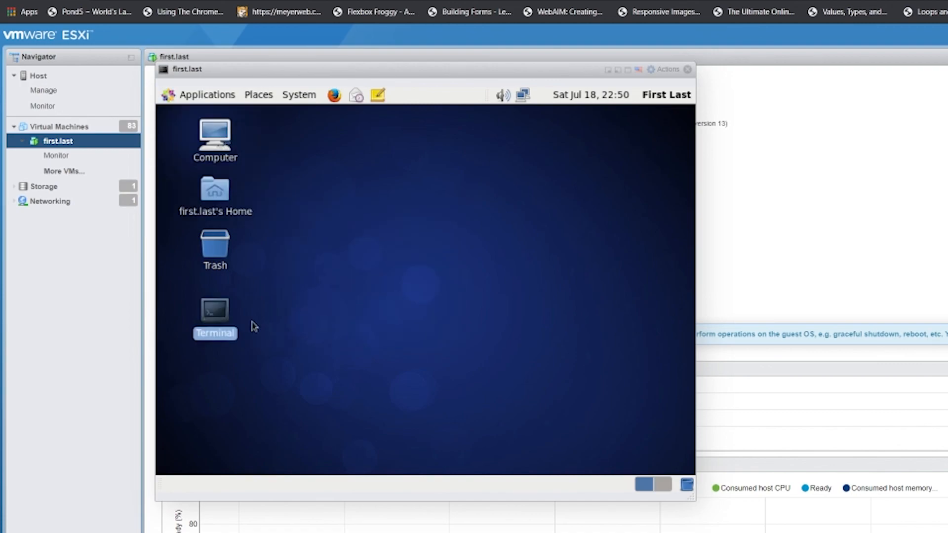